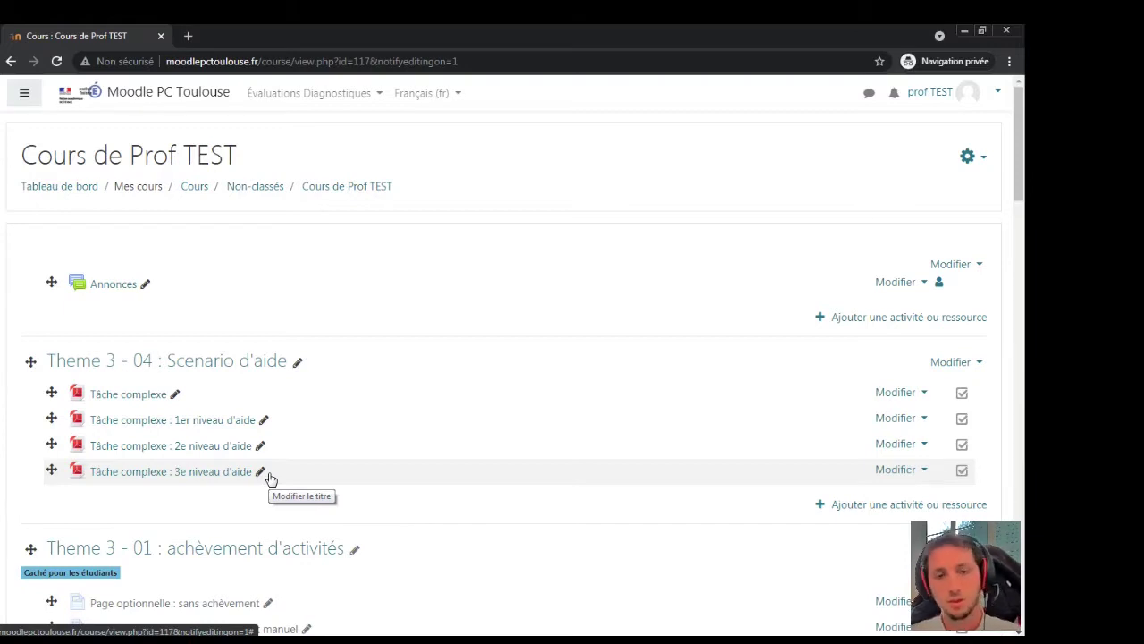
Switch to the student's browser window and examine the access restriction on the first-level help file in Theme 3 - 04
key("alt+Tab")
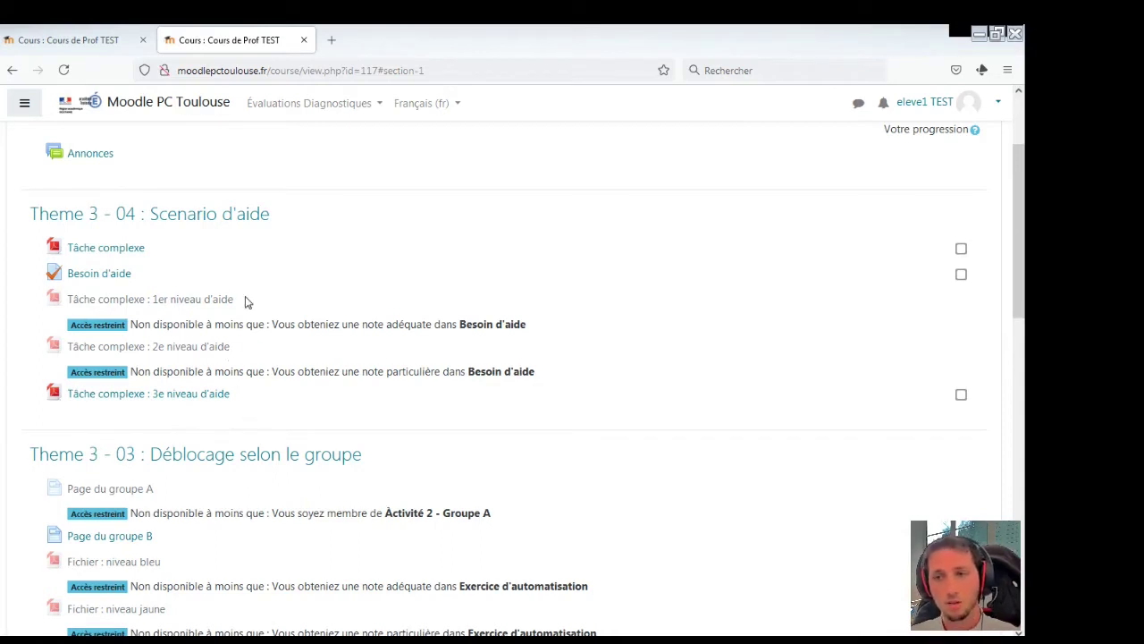
left_click_drag(247, 303, 72, 300)
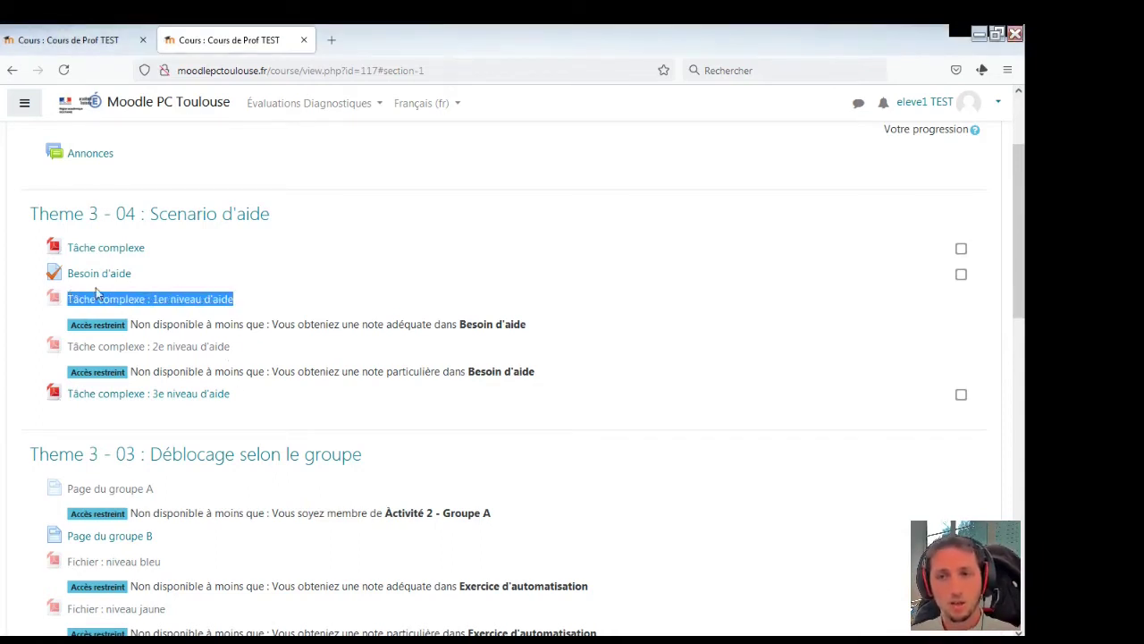
left_click(97, 293)
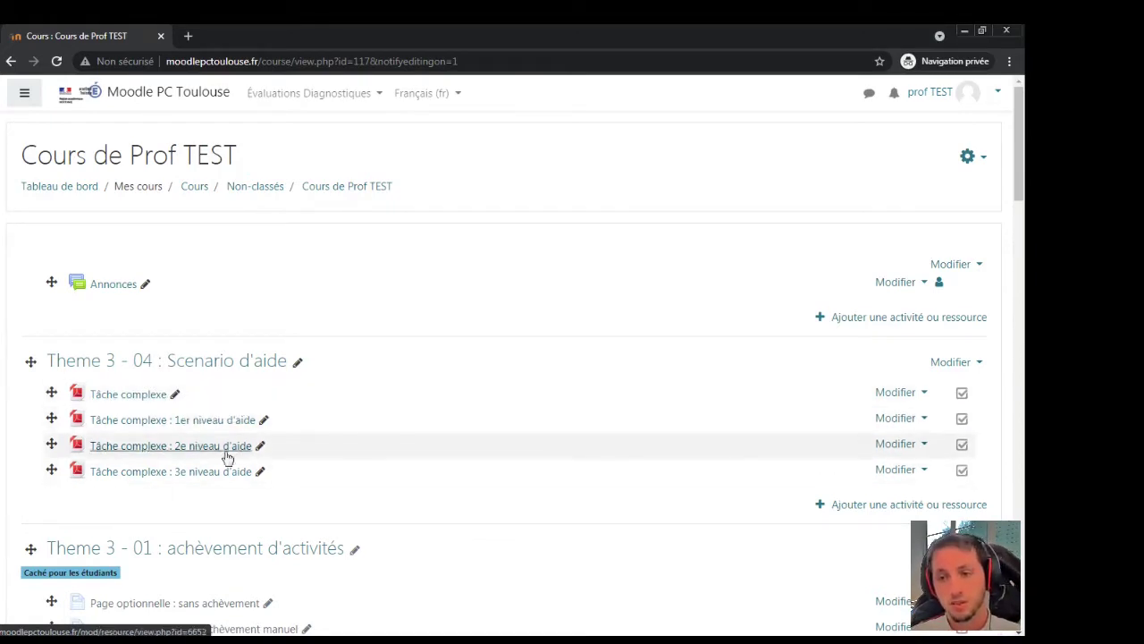
Add a Test activity to the Theme 3 - 04 : Scenario d'aide section and name it "Besoin d'aide"
left_click(866, 506)
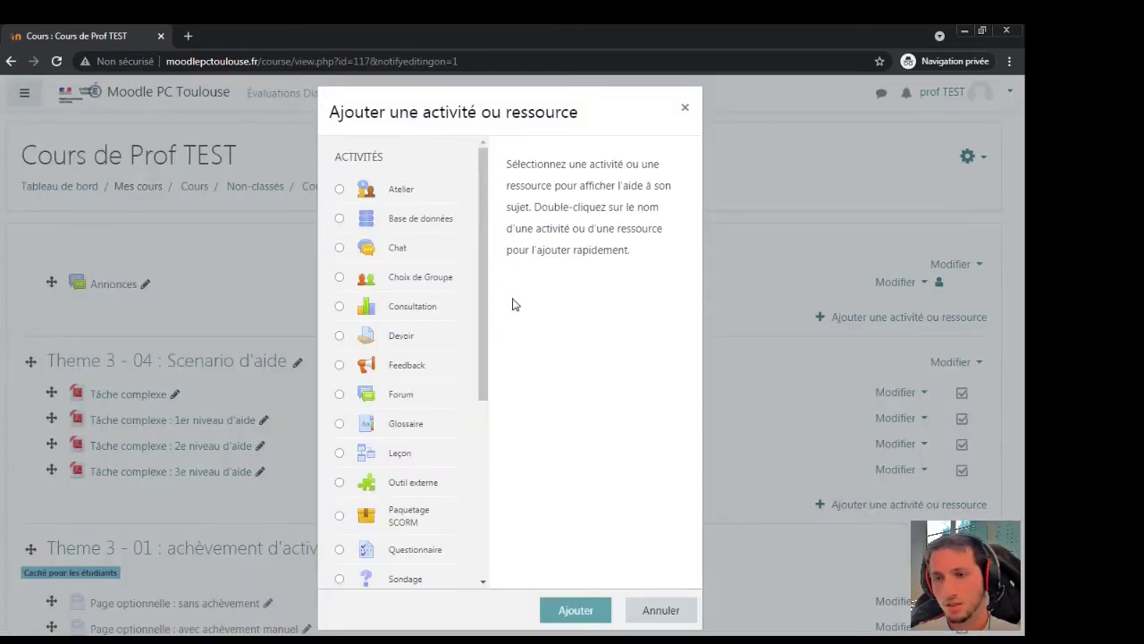
scroll(438, 348, "down", 1)
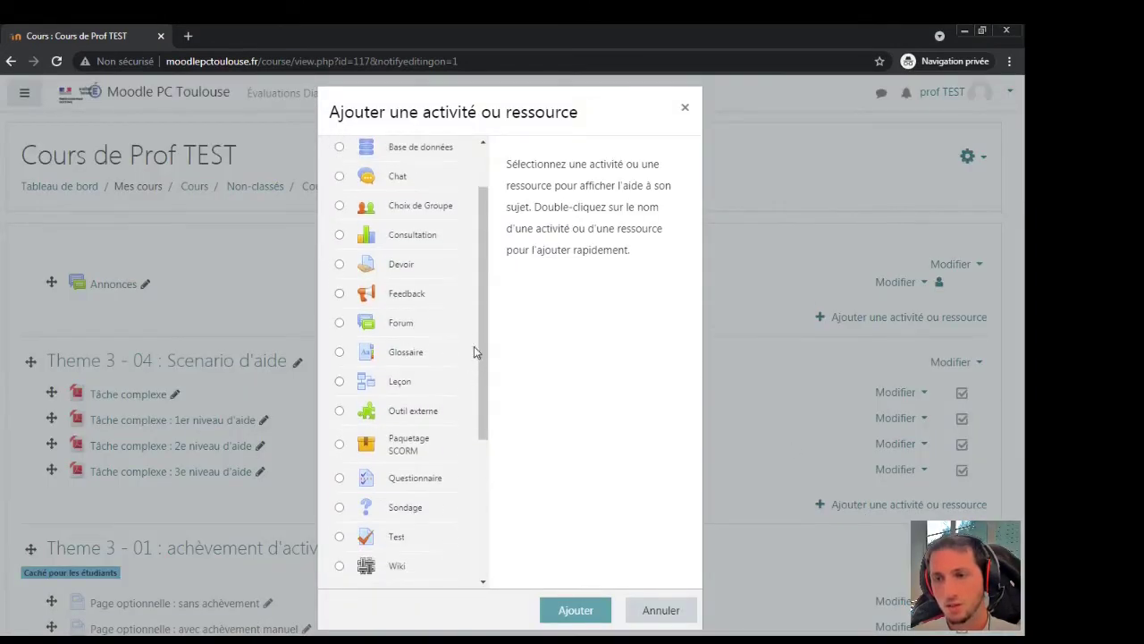
left_click(378, 535)
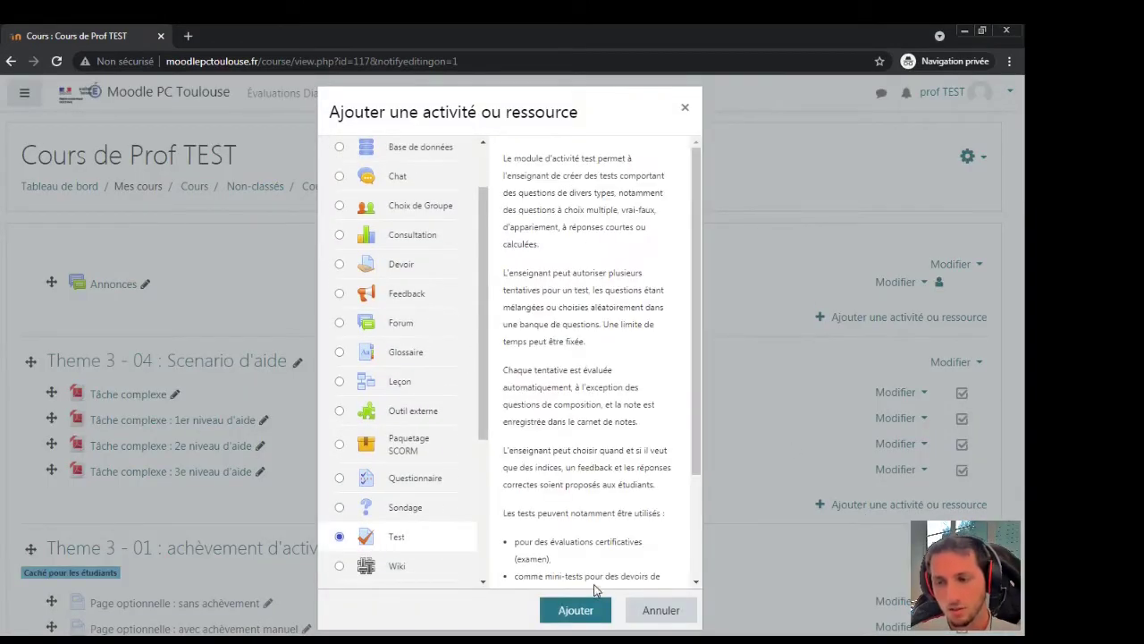
left_click(577, 609)
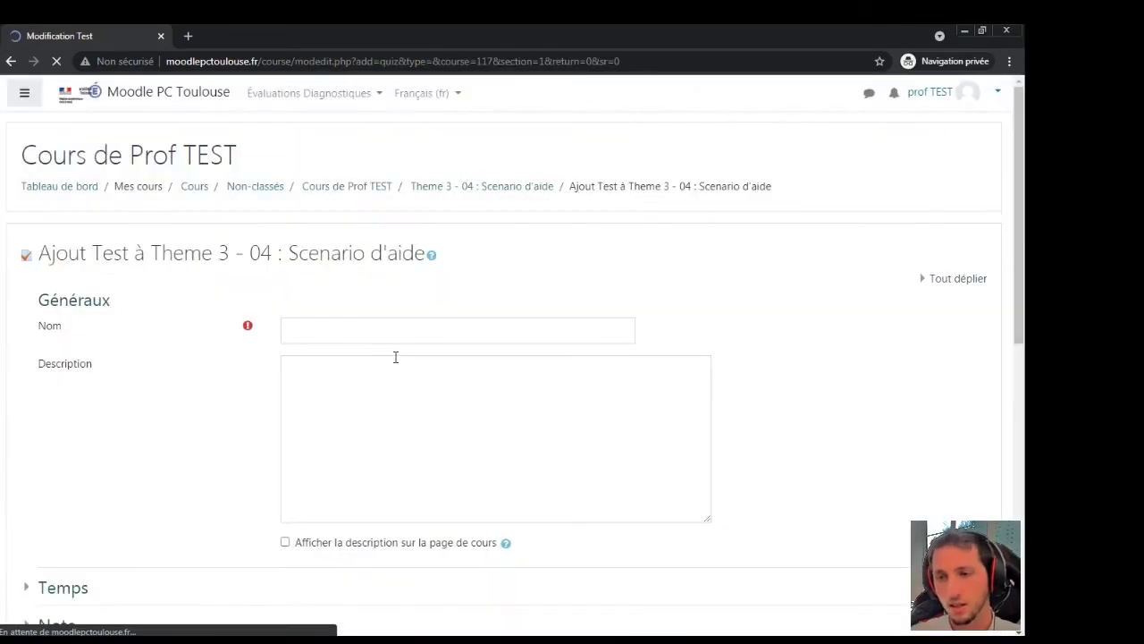
left_click(394, 339)
type("Besoi")
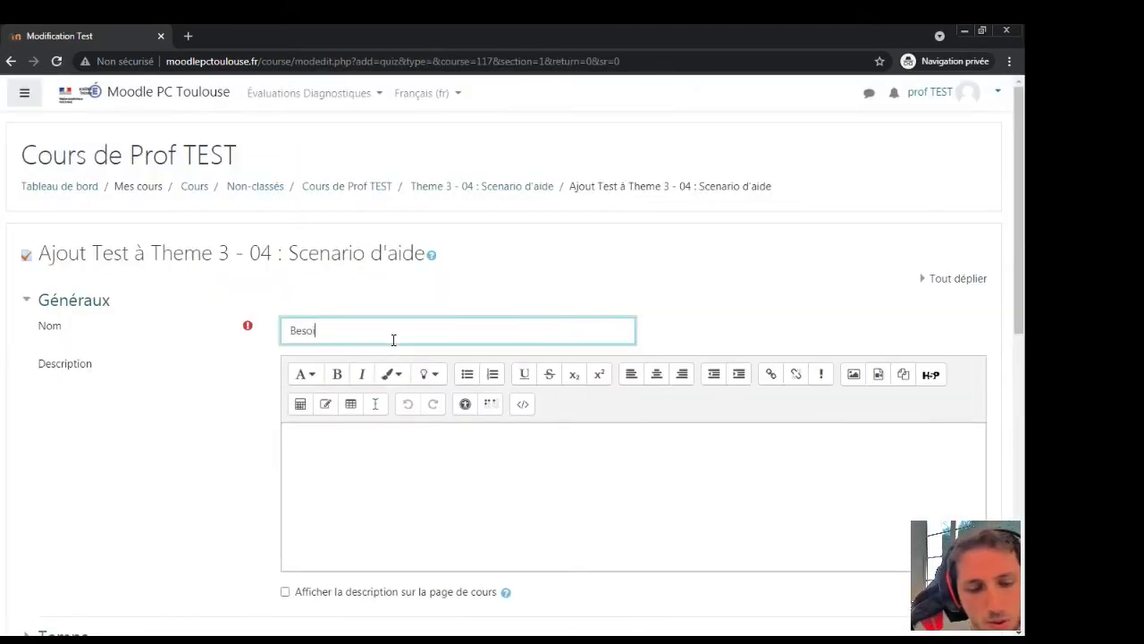
type("n d'aide")
Examine the new test's Note settings for the number of allowed attempts and the grading method
scroll(313, 348, "down", 3)
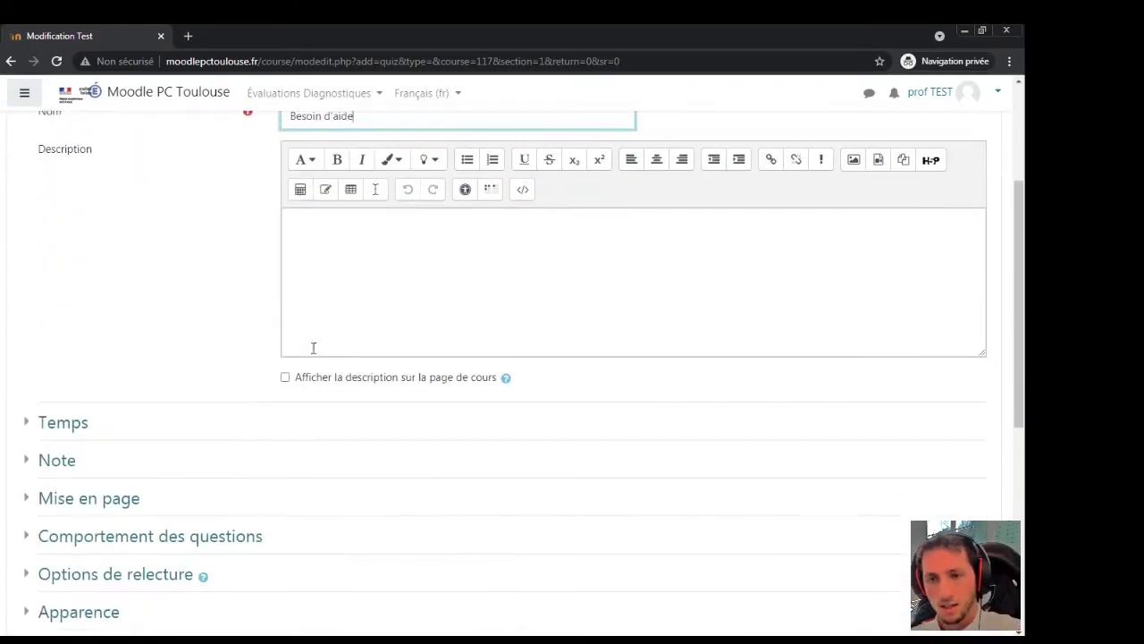
scroll(131, 304, "down", 2)
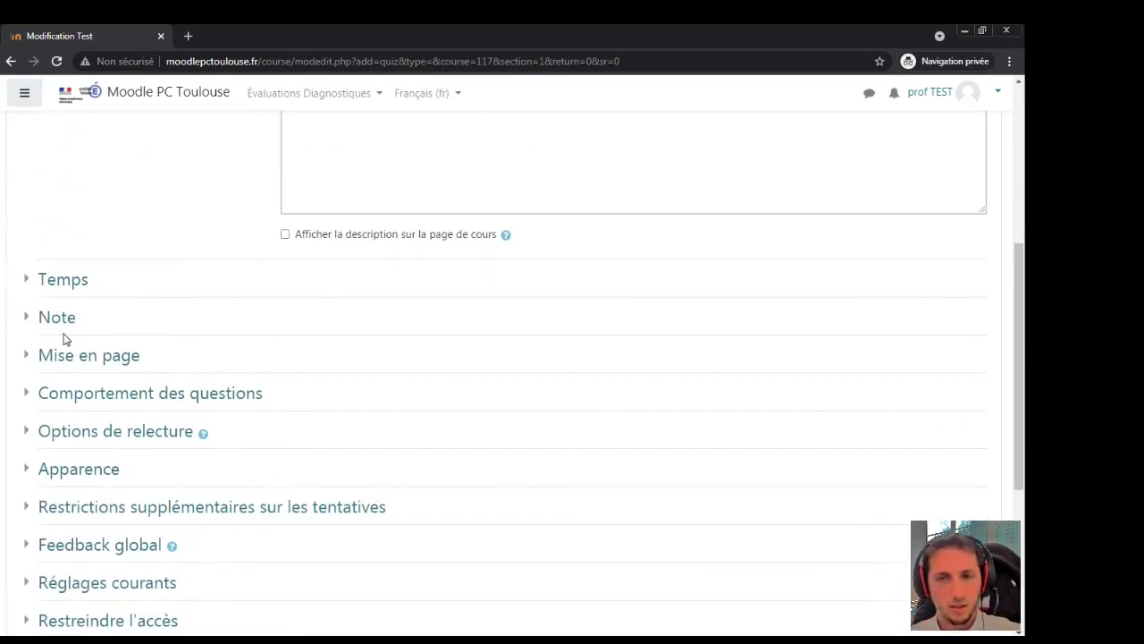
left_click(58, 320)
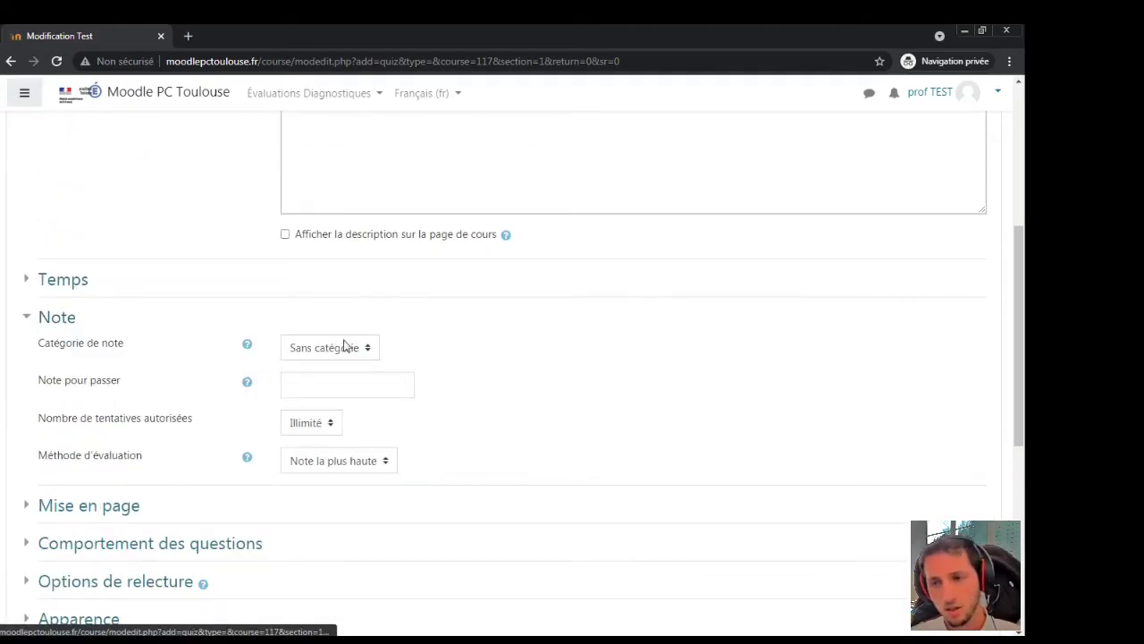
left_click(331, 422)
left_click(332, 422)
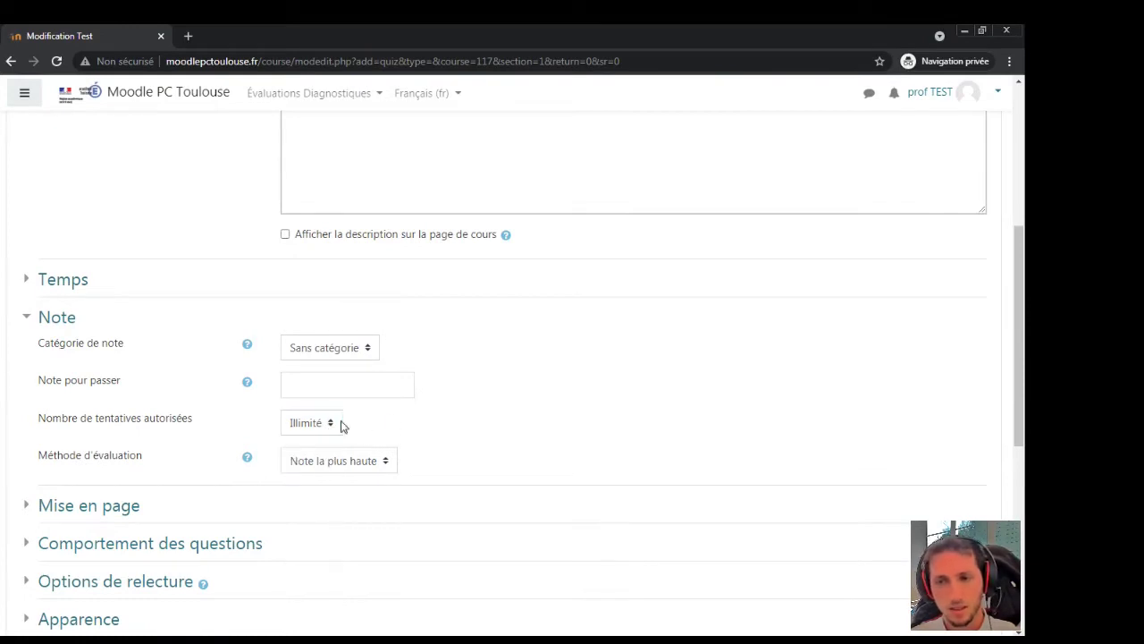
left_click(338, 424)
left_click(340, 425)
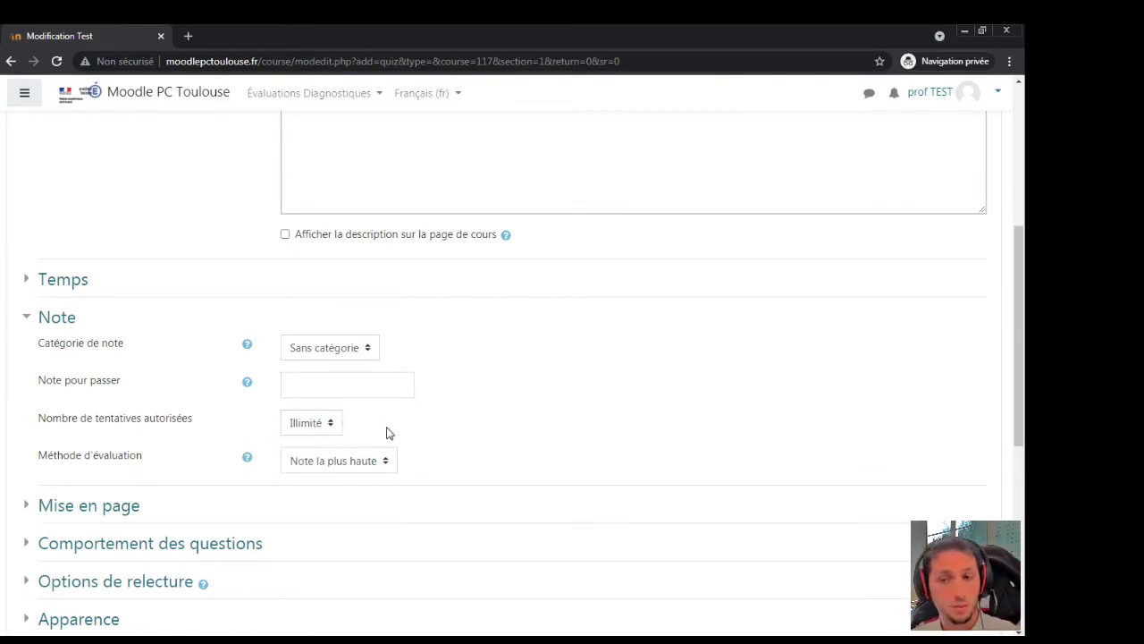
left_click(355, 462)
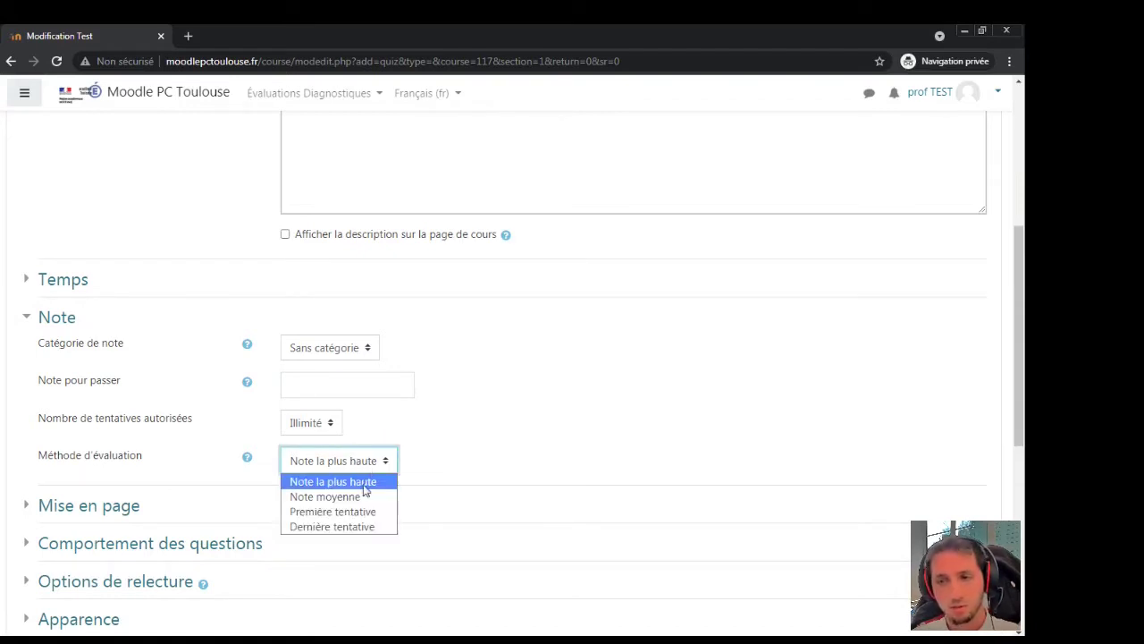
left_click(419, 470)
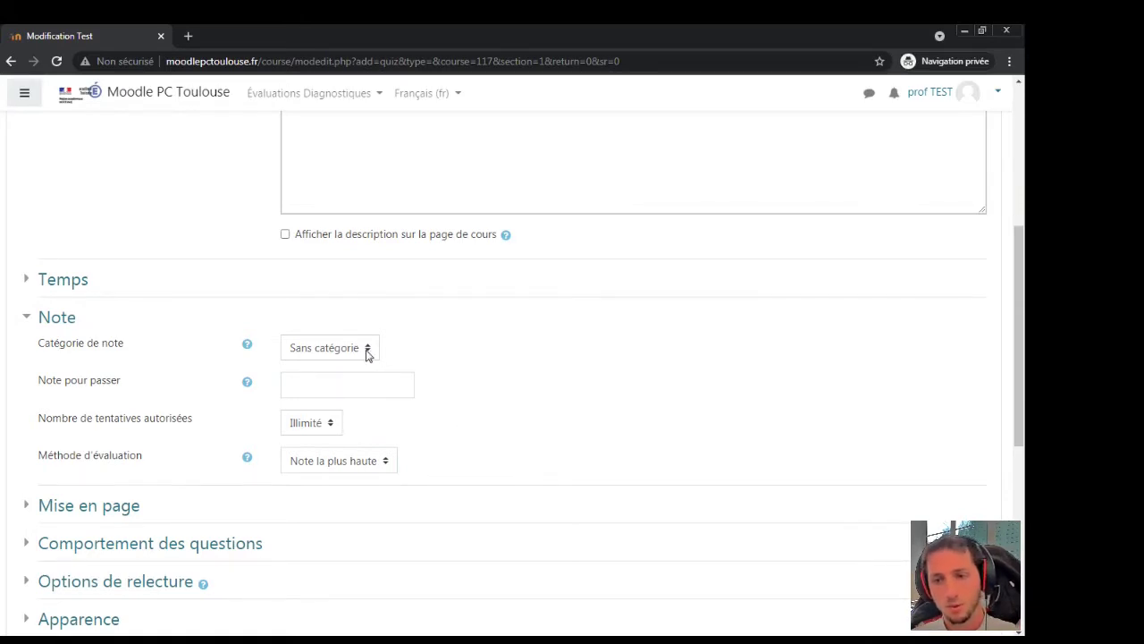
Save and display the test, and open it for editing its questions
scroll(393, 358, "down", 3)
scroll(452, 377, "down", 3)
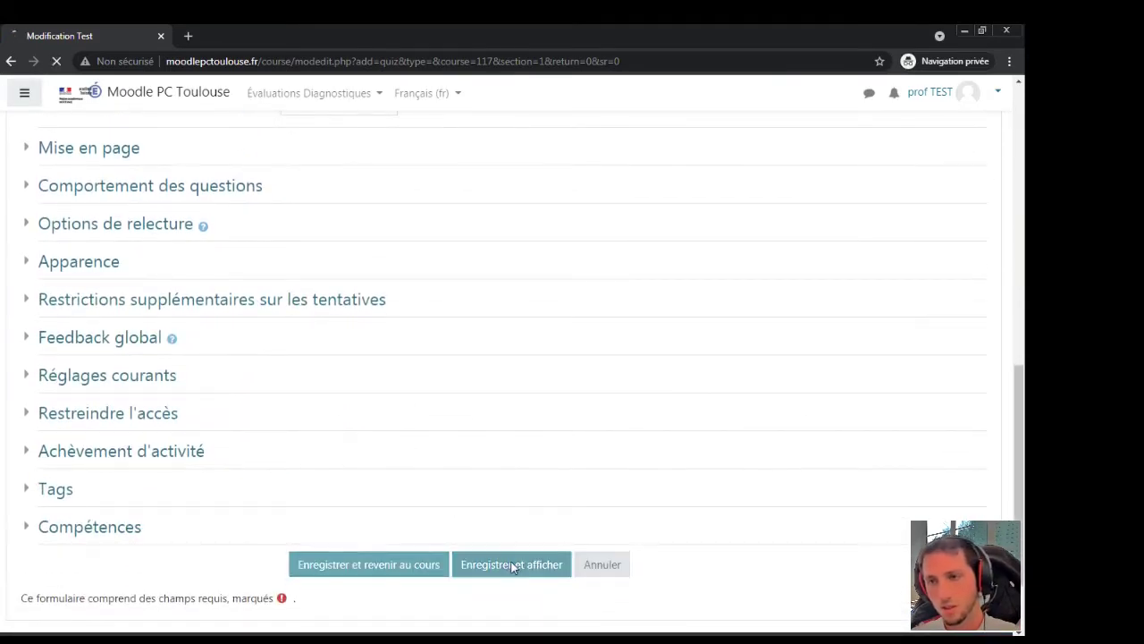
left_click(516, 562)
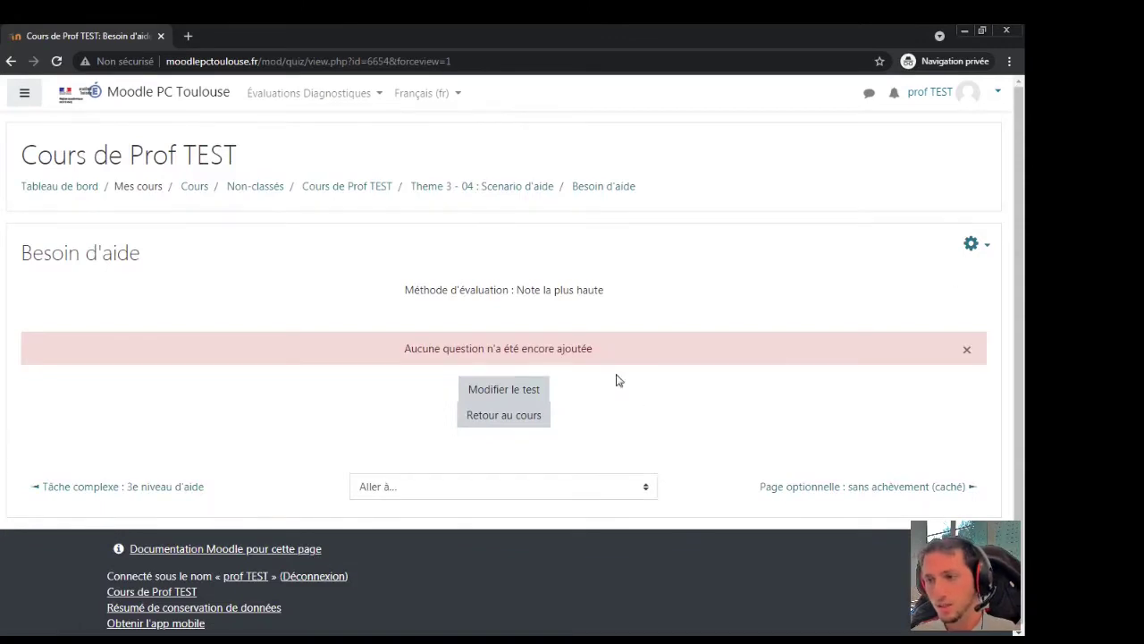
left_click(516, 393)
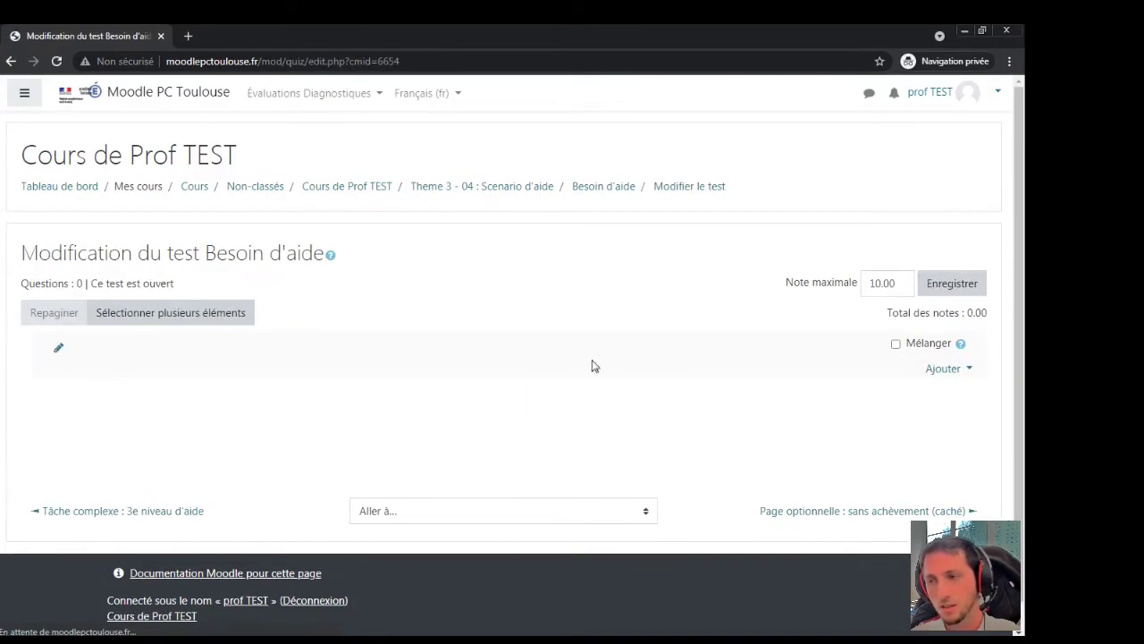
Start a new Choix multiple question in the Besoin d'aide test
left_click(953, 369)
left_click(858, 395)
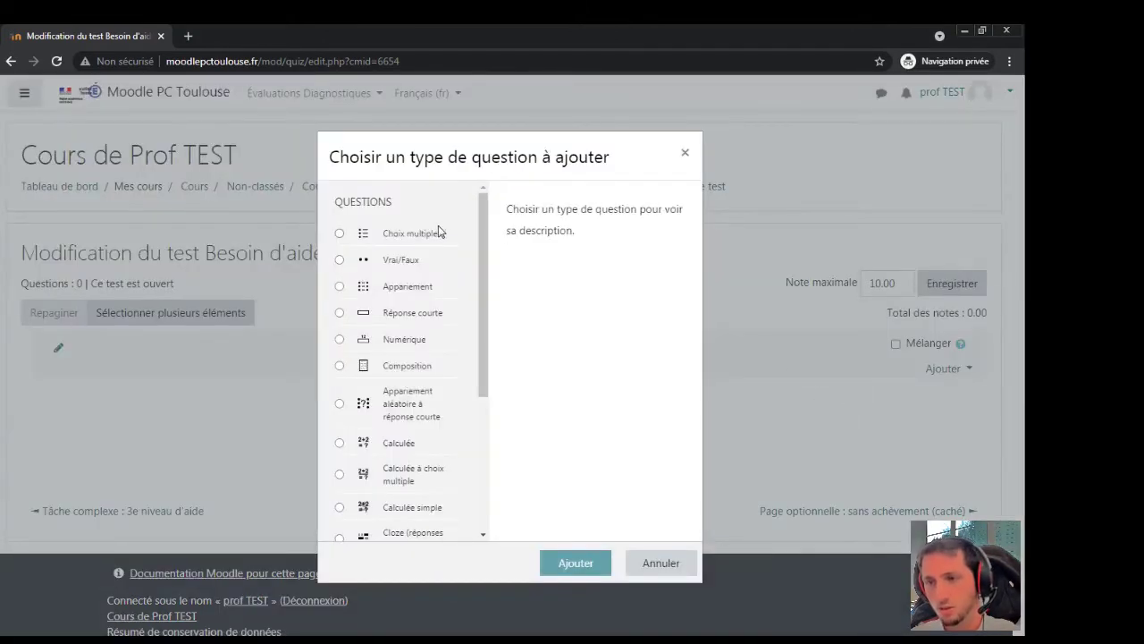
left_click(413, 237)
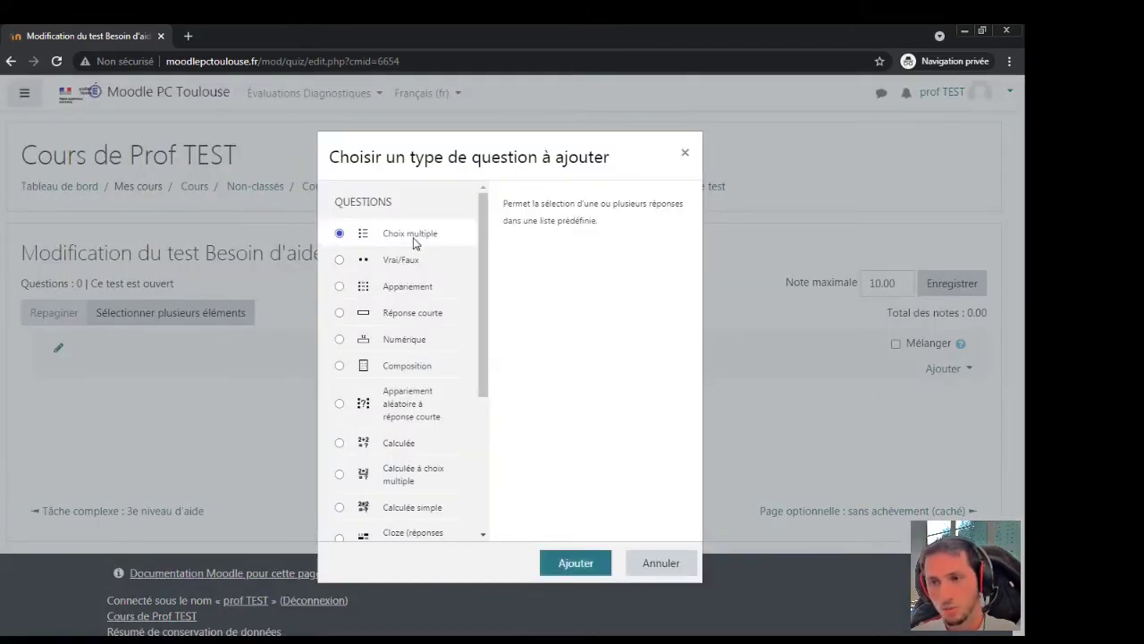
left_click(558, 564)
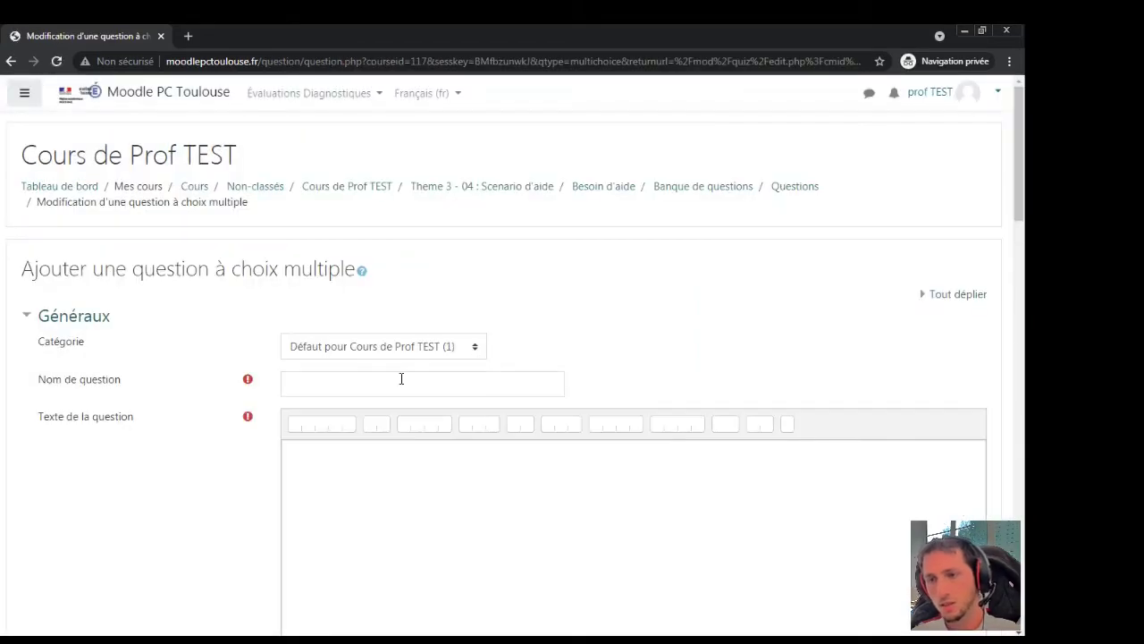
Name the question "besoin aide" and write a question text asking whether help is needed, starting with "As tu besoin d'a"
left_click(402, 379)
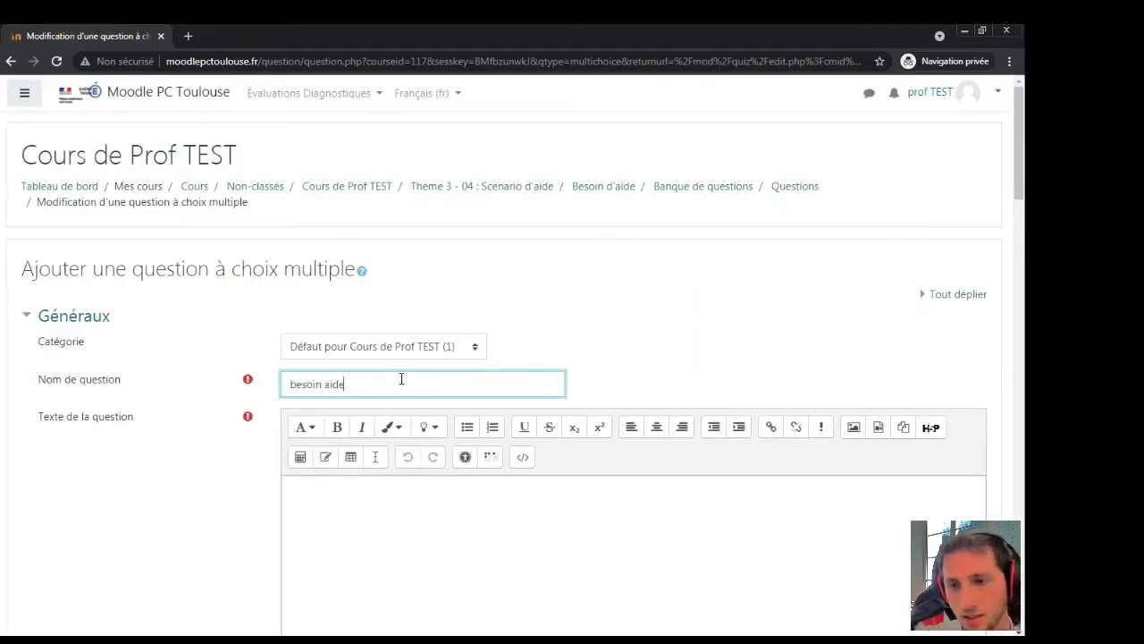
scroll(401, 379, "down", 2)
left_click(433, 413)
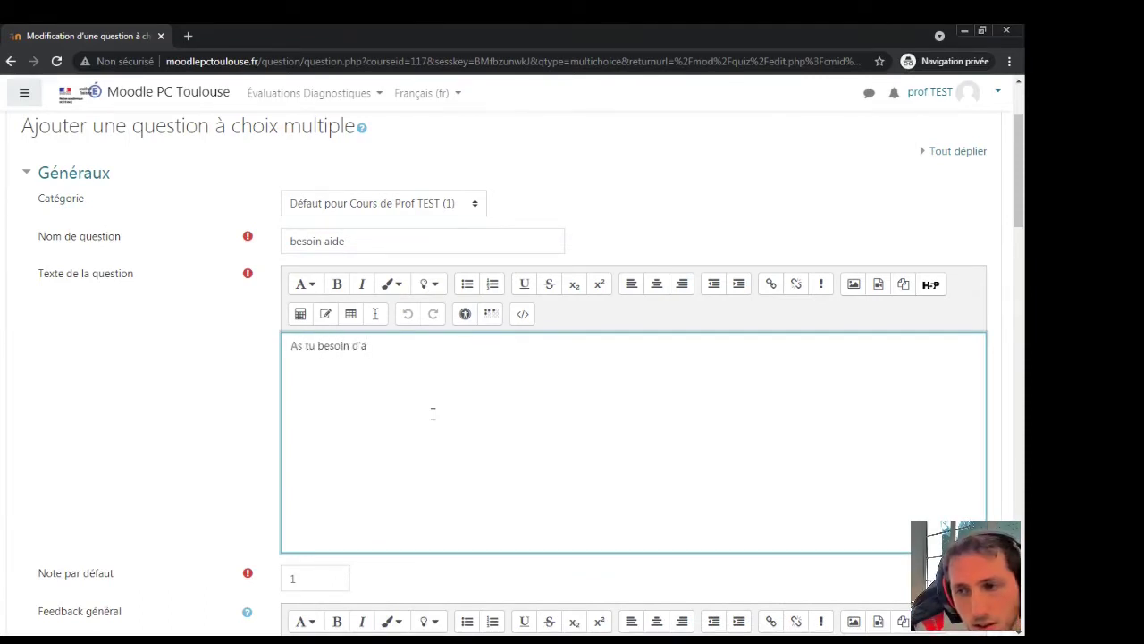
Keep the question on Une seule réponse and turn off shuffling of the possible answers
scroll(432, 414, "down", 7)
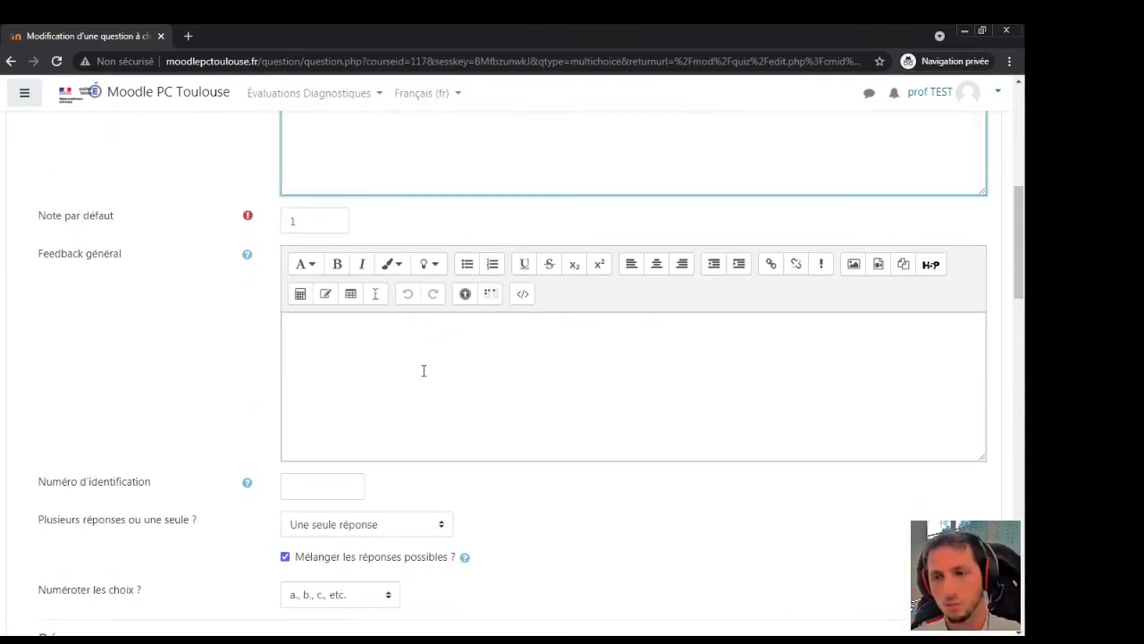
left_click(405, 381)
left_click(437, 383)
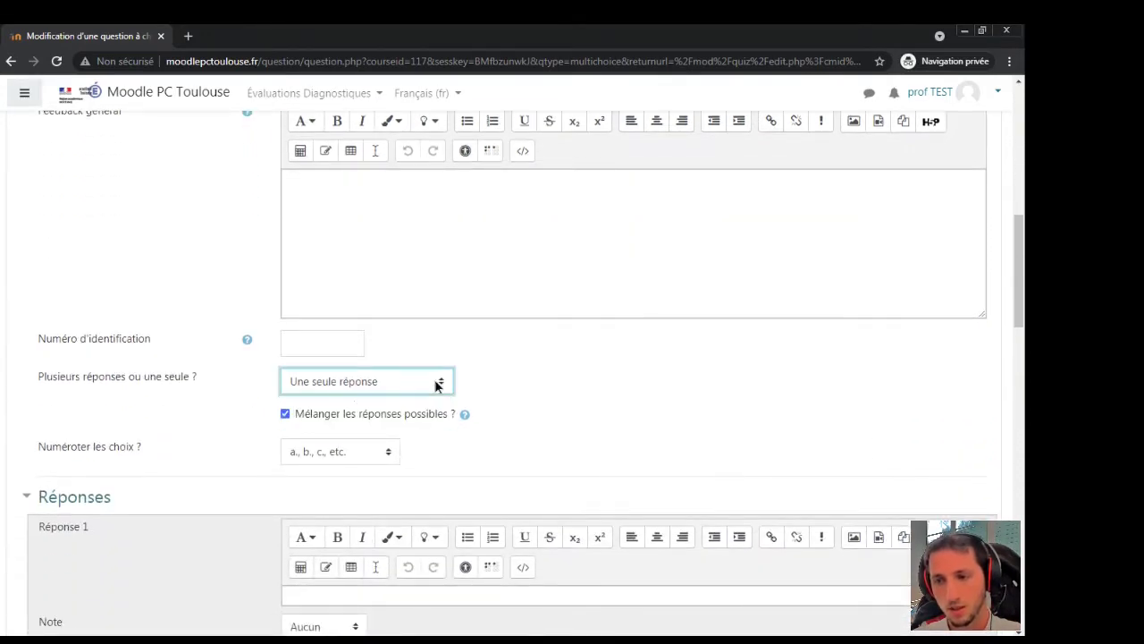
left_click(358, 382)
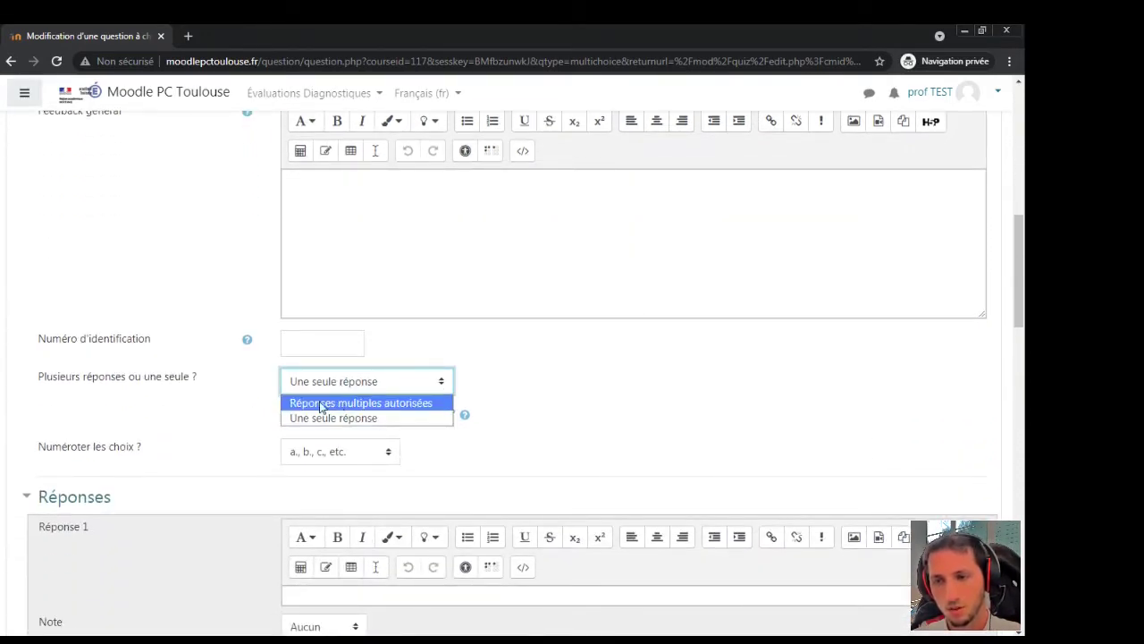
left_click(375, 419)
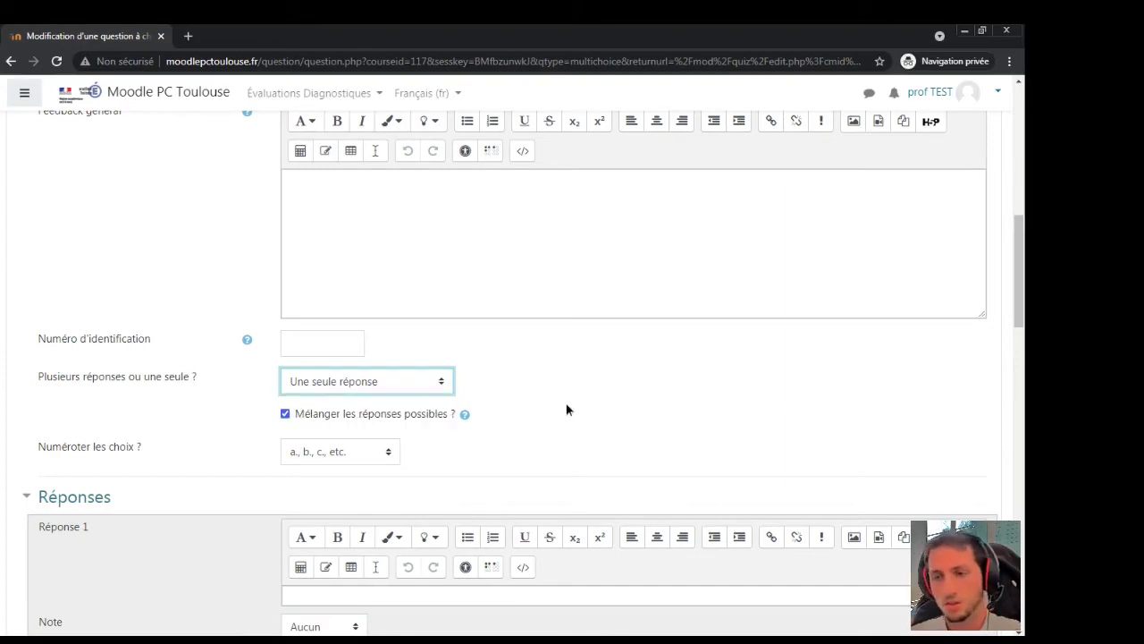
left_click(566, 407)
scroll(566, 408, "down", 1)
left_click(285, 343)
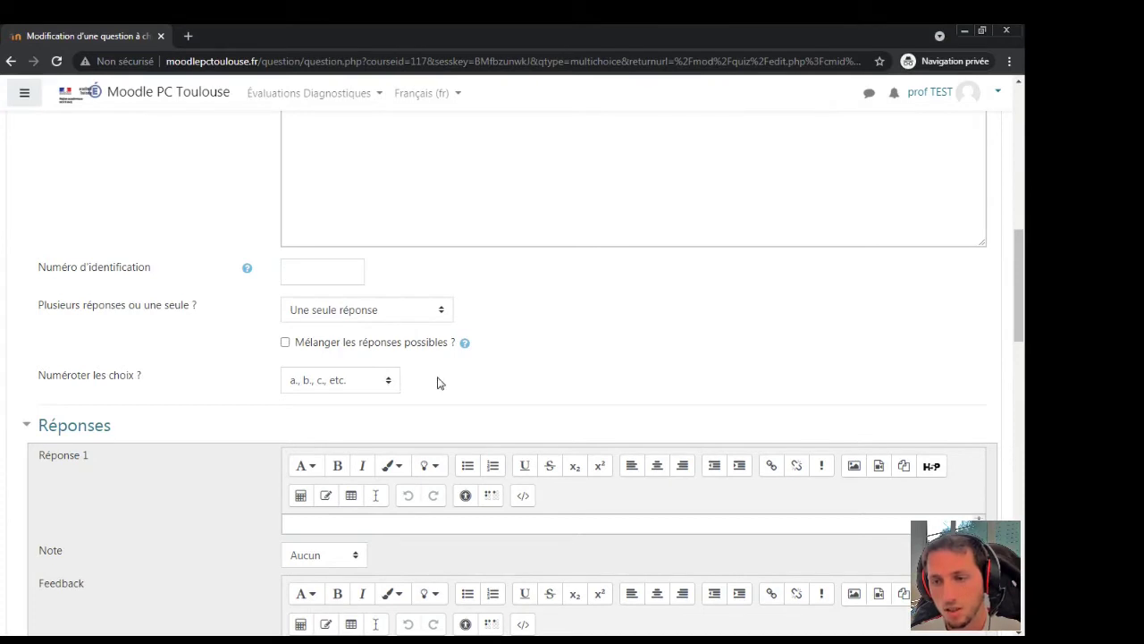
Enter "oui ,j'ai un peu besoin d'aide (niveau 1)" as Réponse 1, copy that text, and set the answer's Note to 20%
scroll(437, 384, "down", 2)
left_click(370, 381)
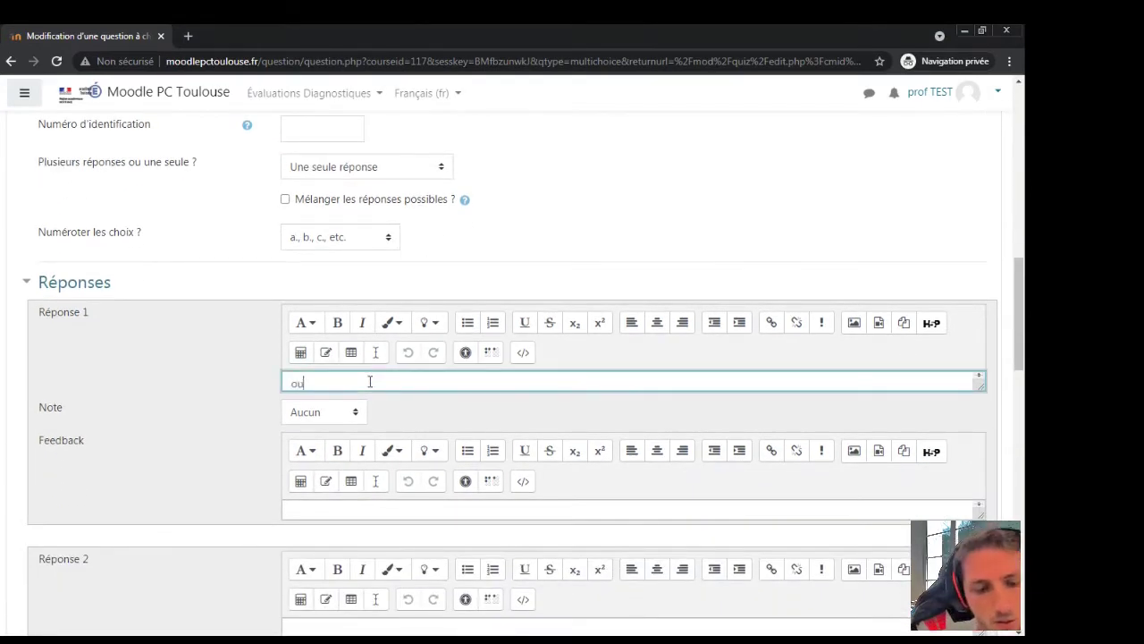
type("oui, j'ai un peu besoin d'aide (niveau 1)")
left_click_drag(475, 384, 250, 383)
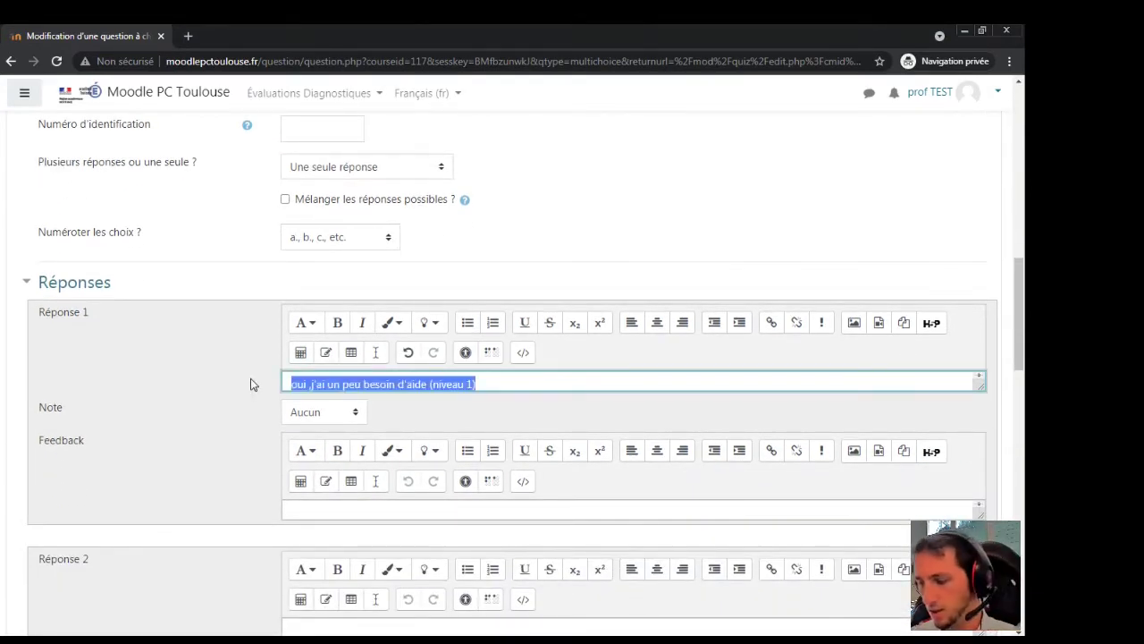
left_click(250, 383)
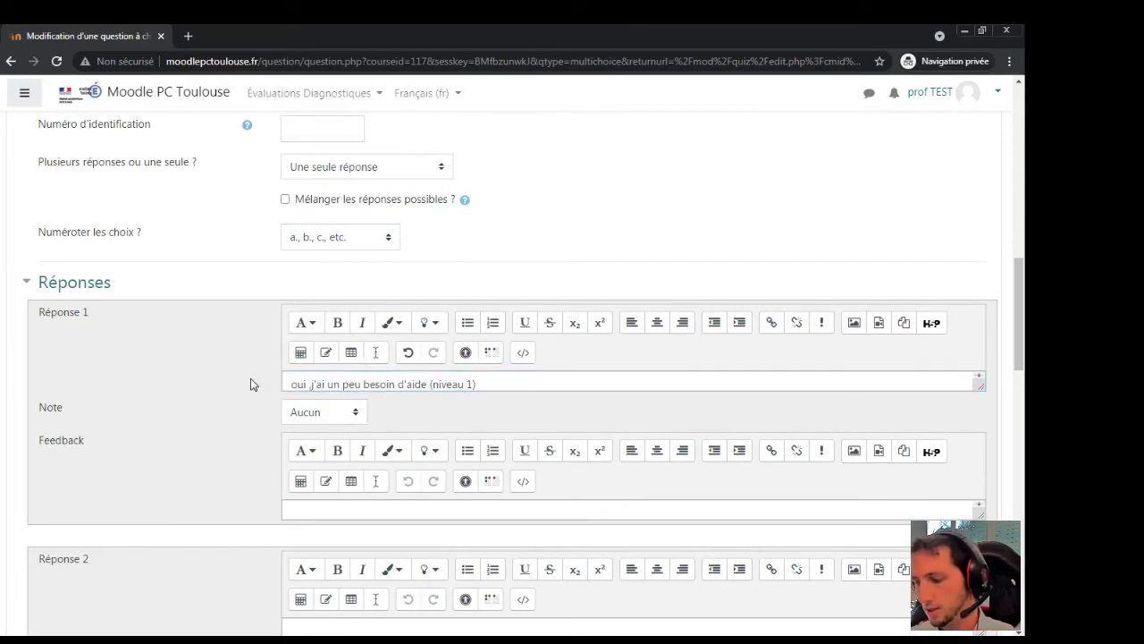
left_click(356, 417)
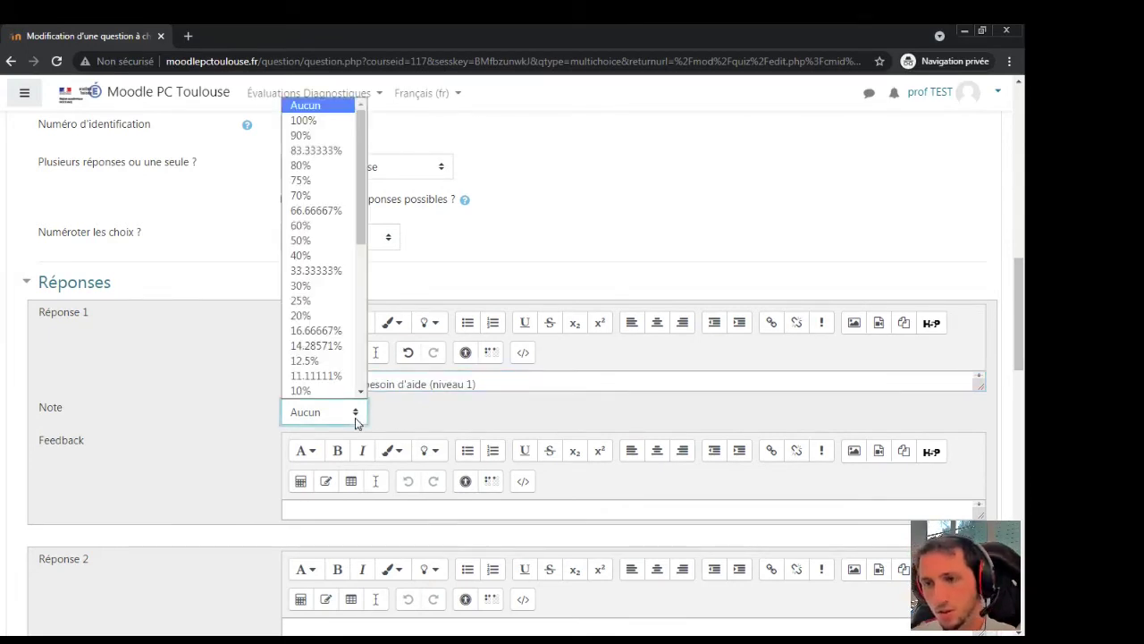
left_click(333, 316)
Enter "oui ,j'ai un peu plus besoin d'aide (niveau 2)" as Réponse 2 and set its Note to 60%
scroll(194, 413, "down", 3)
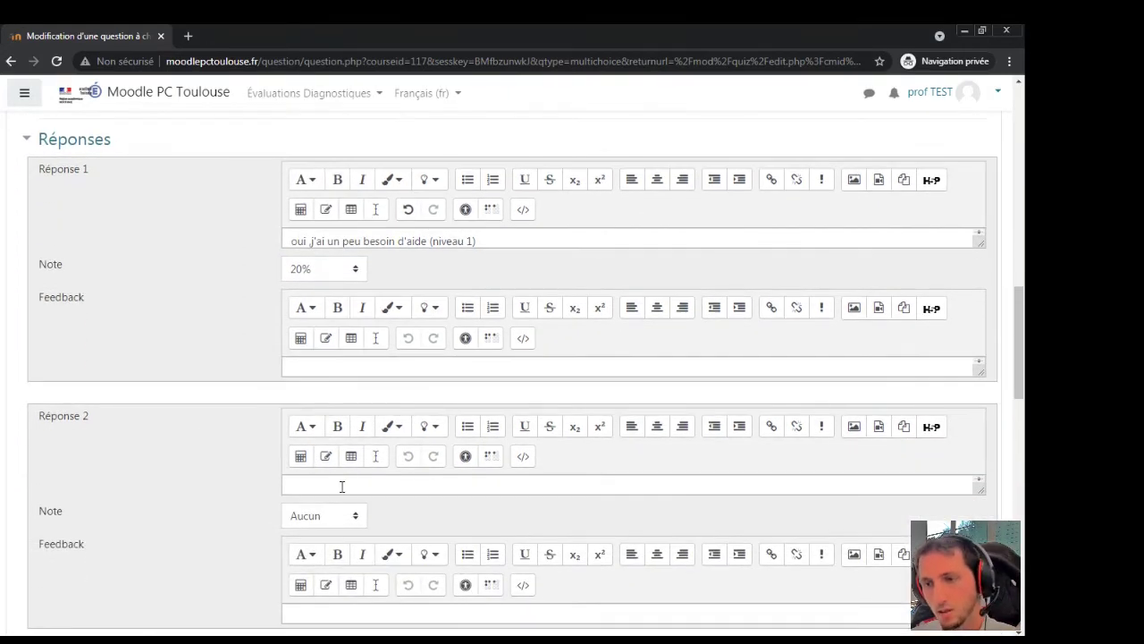
left_click(393, 487)
type("oui ,j'ai un peu besoin d'aide (niveau 1)")
double_click(383, 488)
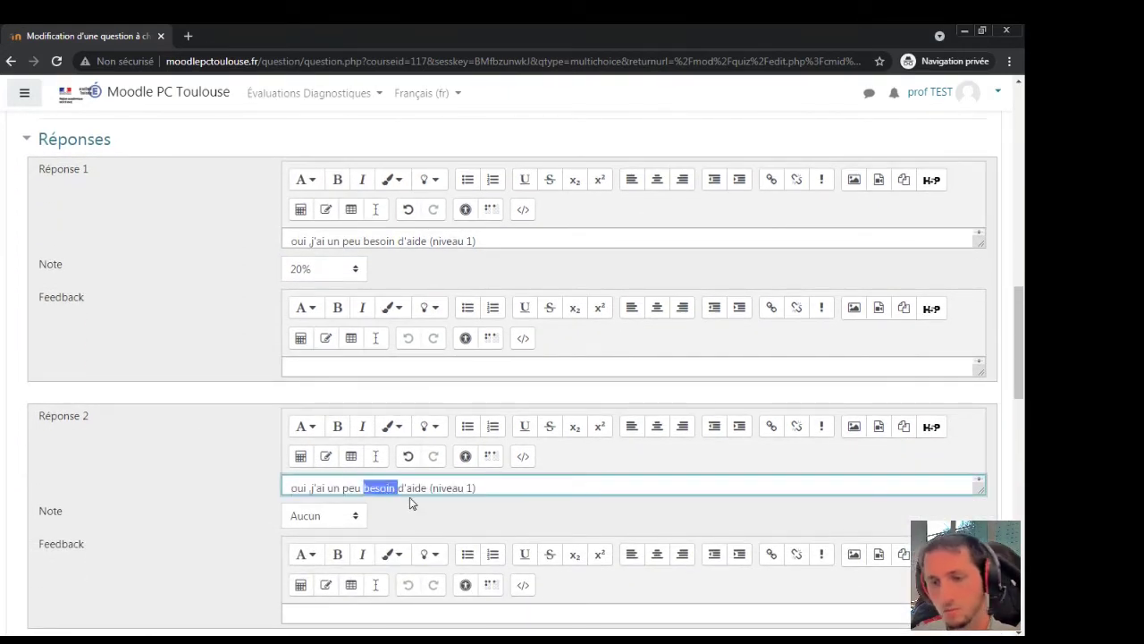
left_click_drag(361, 487, 347, 487)
left_click(362, 487)
type("plus")
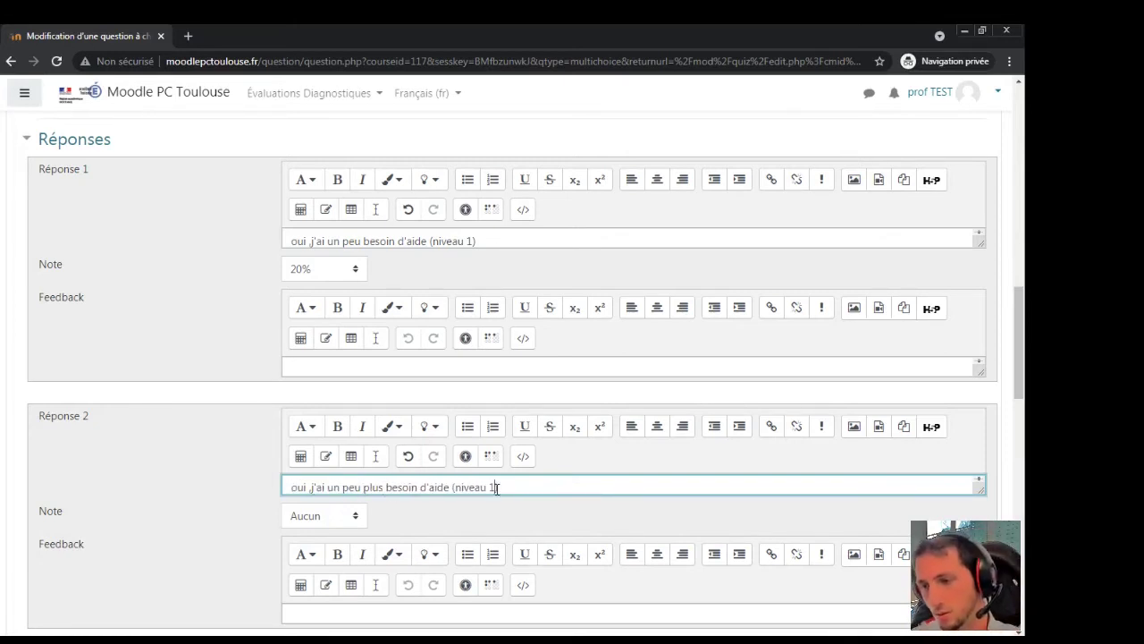
scroll(360, 449, "down", 1)
left_click(355, 444)
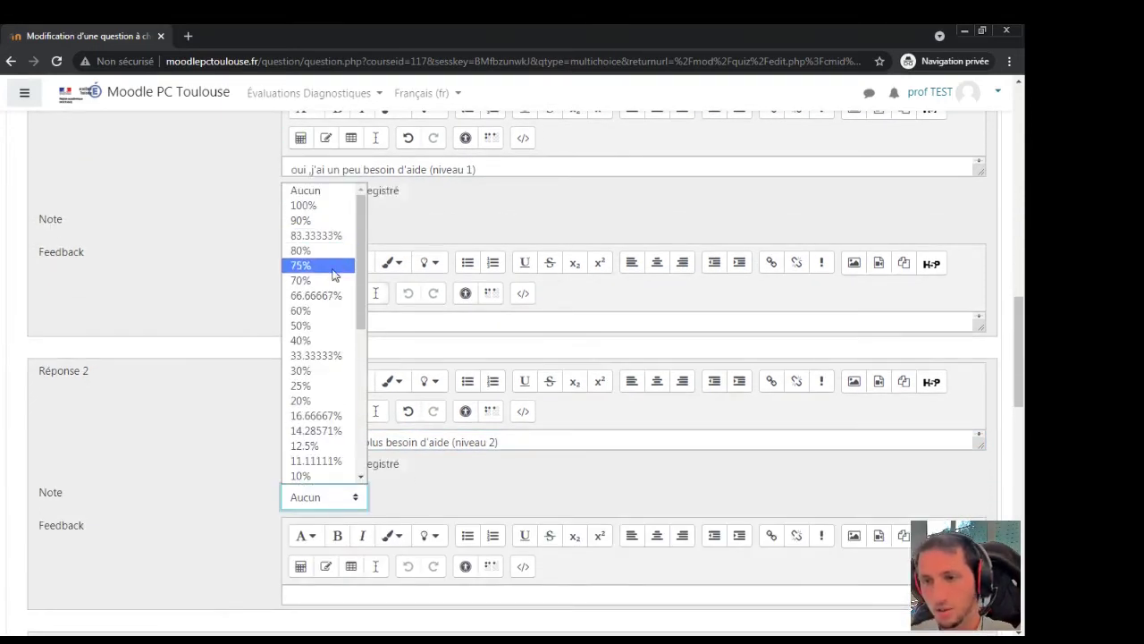
left_click(326, 310)
Reuse the copied answer text for Réponse 3 and reword it as "oui ,j'ai beaucoup besoin d'aide (niveau 3)"
scroll(241, 447, "down", 3)
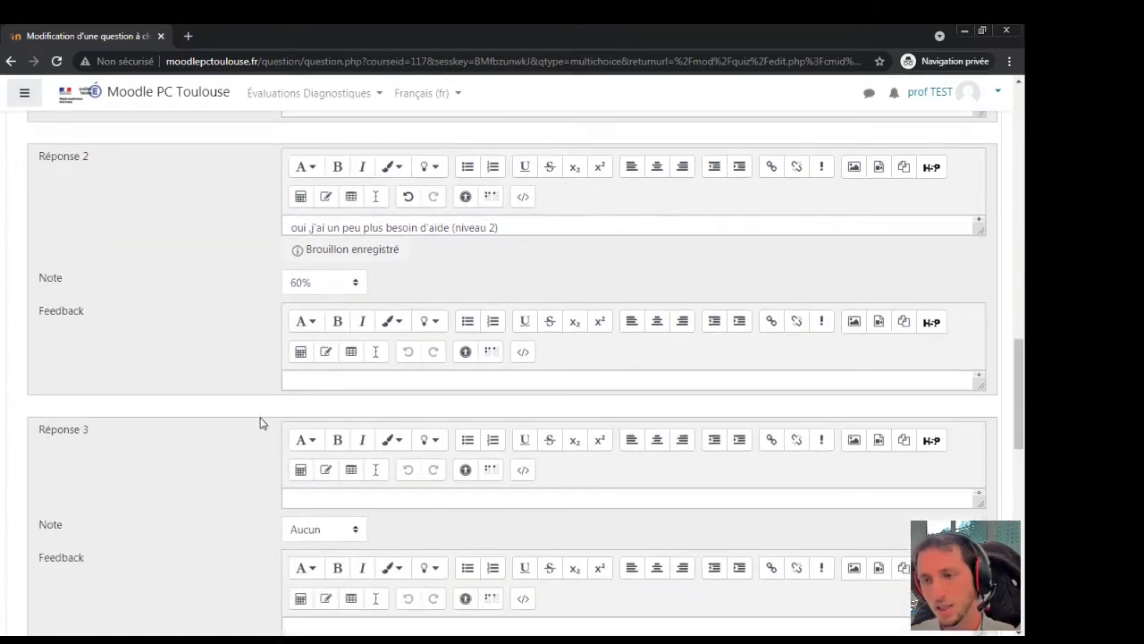
left_click(318, 497)
type("oui ,j'ai un peu besoin d'aide (niveau 1)")
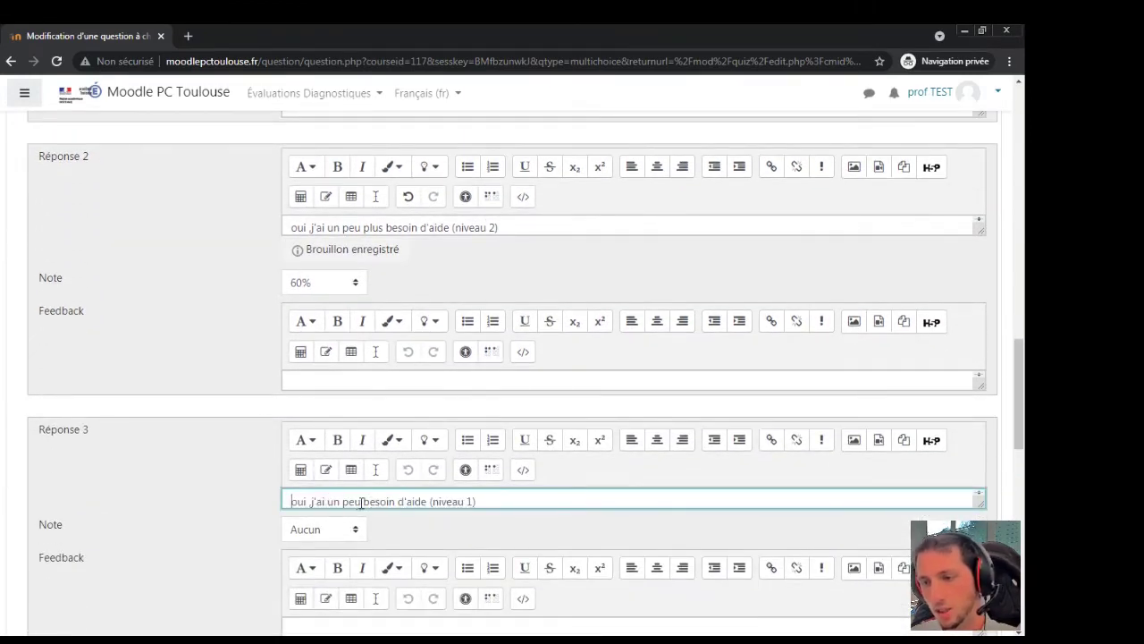
double_click(357, 501)
key("BackSpace")
key("BackSpace")
key("BackSpace")
key("BackSpace")
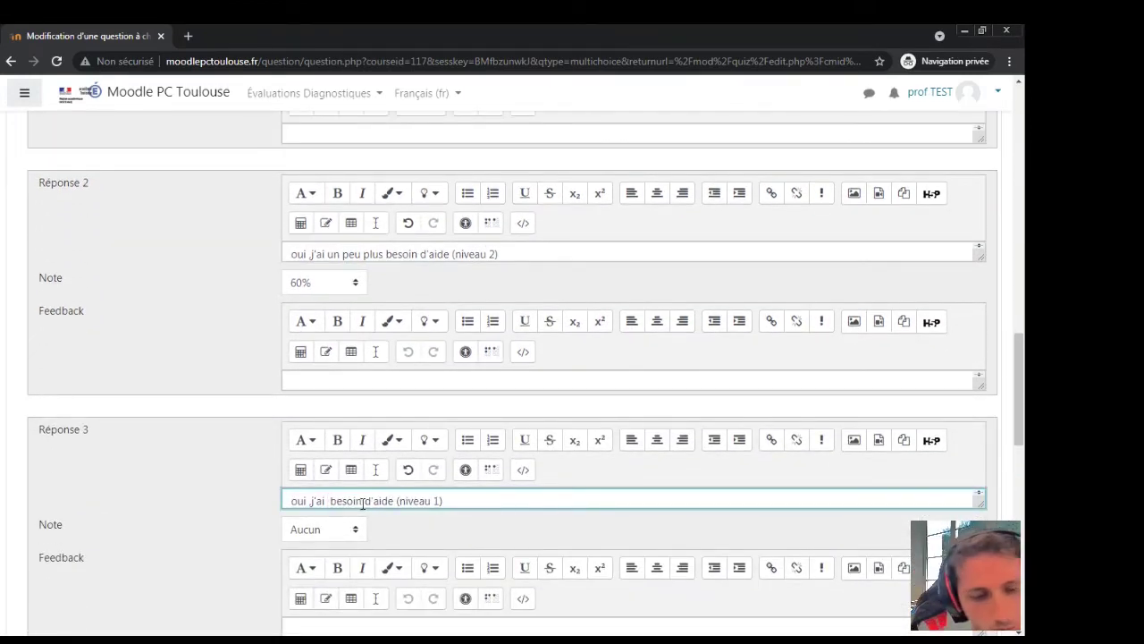
type("beaucoup")
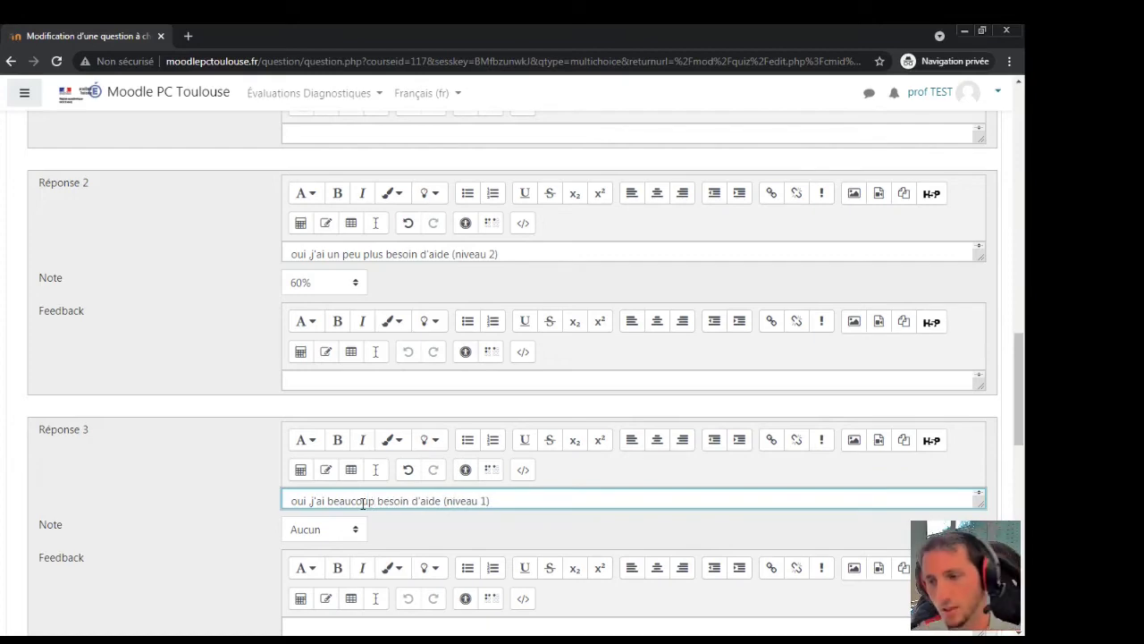
double_click(483, 501)
type("3")
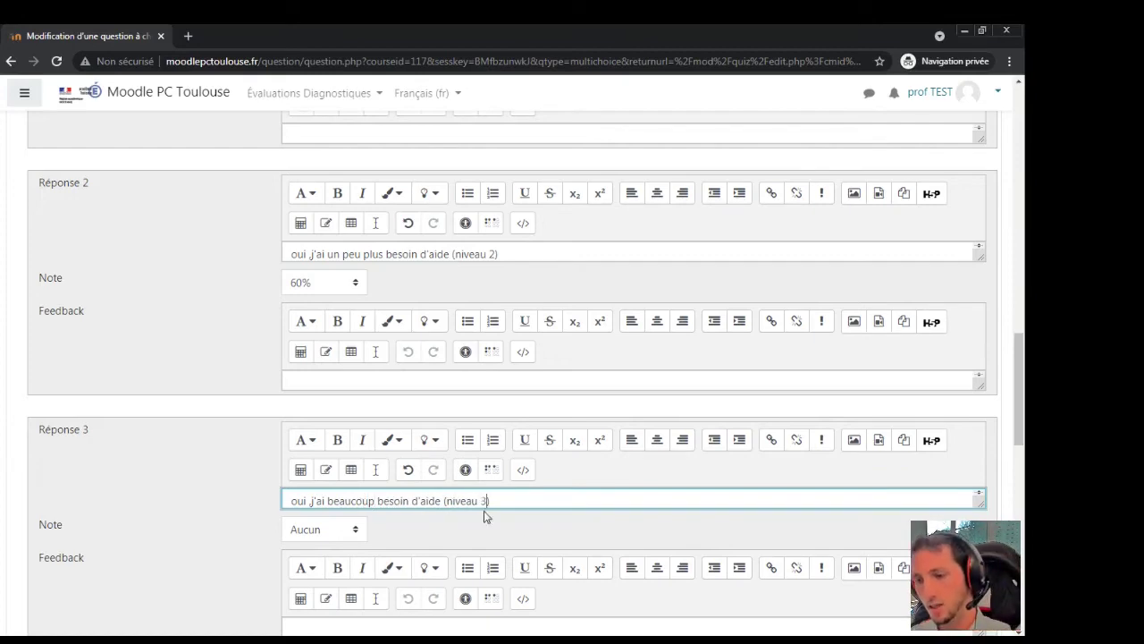
Set the Note of Réponse 3 to 100%
left_click(340, 529)
key("3")
scroll(397, 296, "up", 2)
scroll(229, 439, "down", 3)
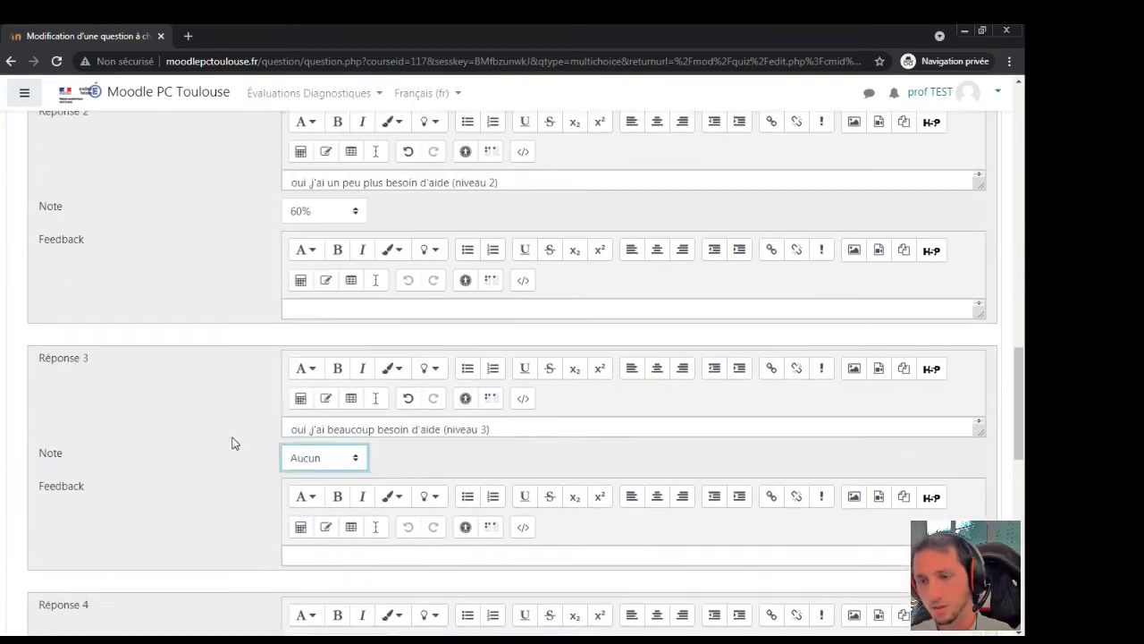
left_click(319, 458)
scroll(338, 233, "up", 1)
left_click(304, 164)
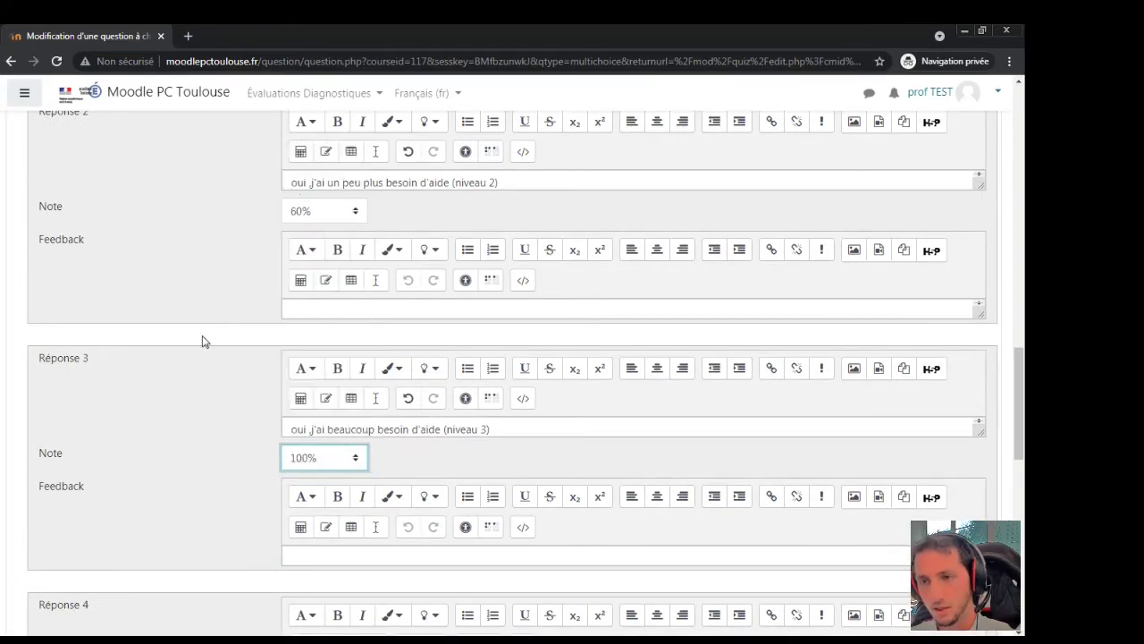
Set the penalty for each incorrect try to 100% in the Tentatives multiples settings
scroll(241, 335, "down", 5)
scroll(223, 353, "down", 4)
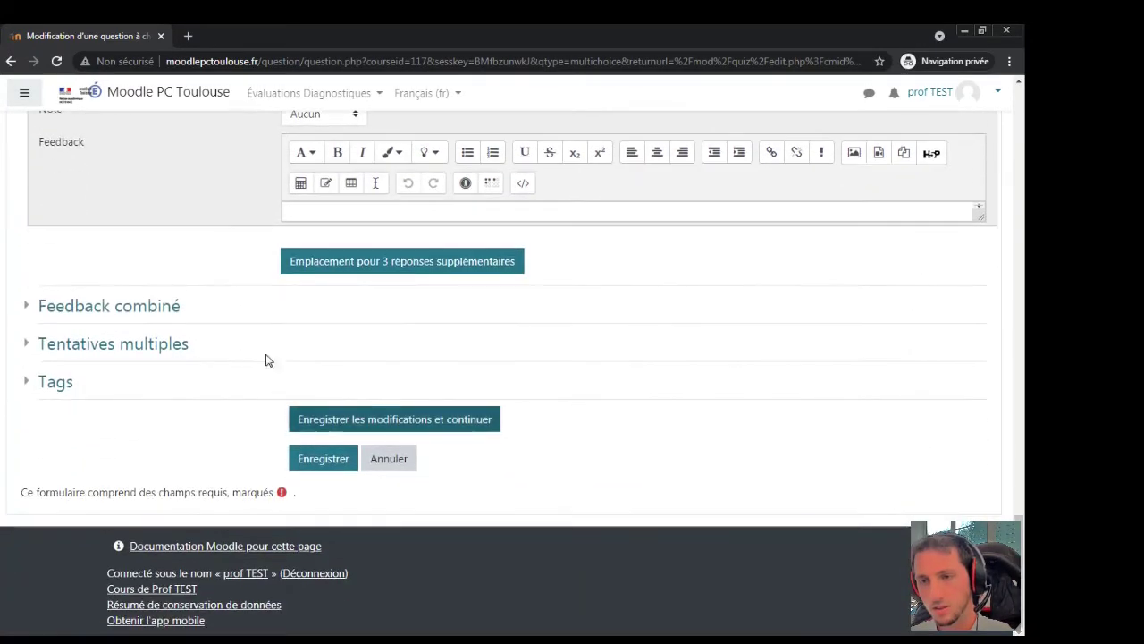
left_click(149, 343)
left_click(332, 375)
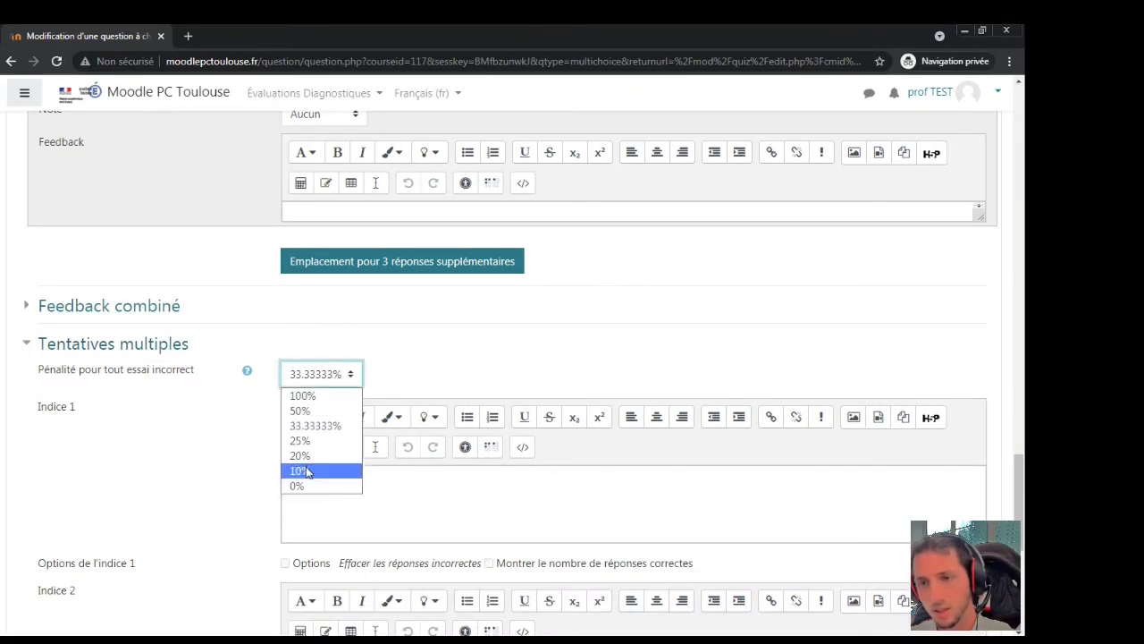
left_click(304, 397)
left_click(146, 346)
Check the Feedback combiné texts and save the multiple-choice question
left_click(129, 307)
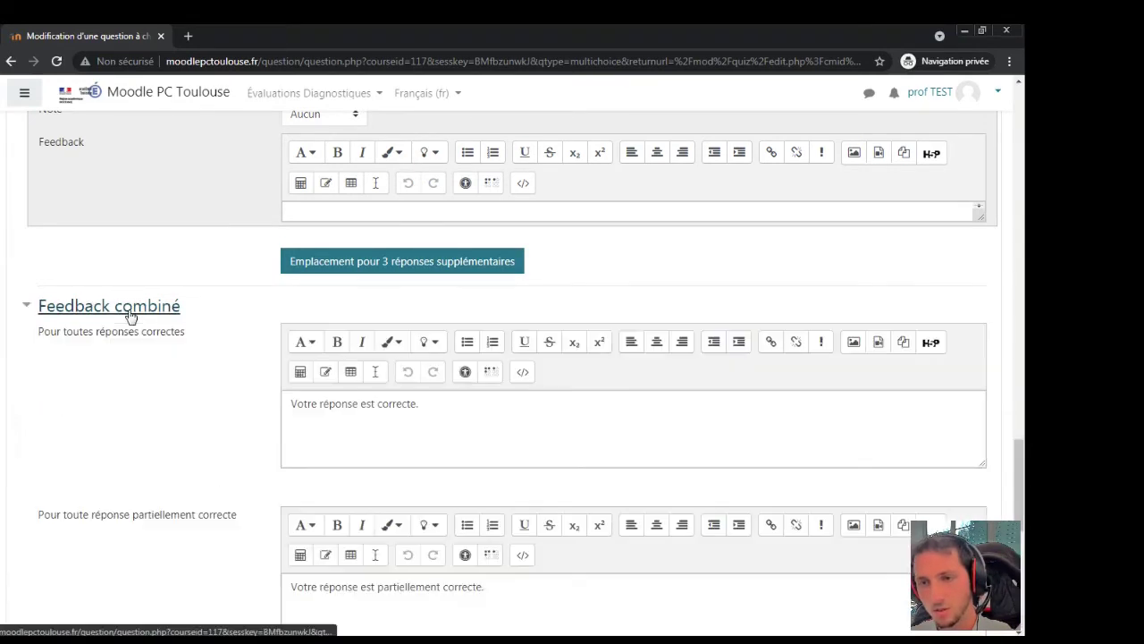
left_click(154, 308)
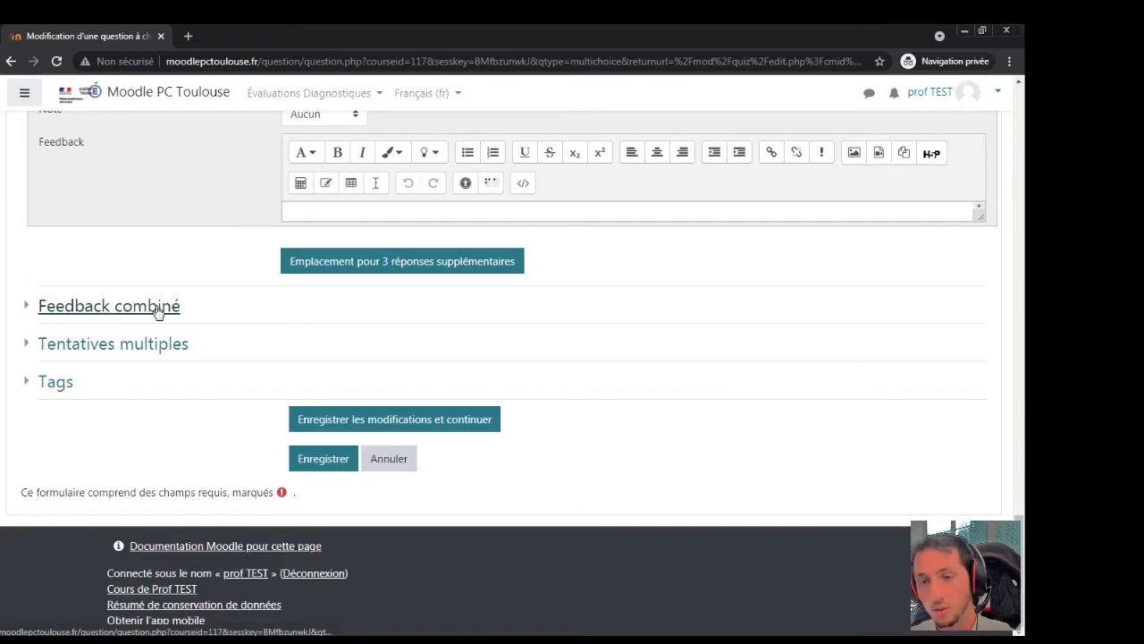
left_click(338, 458)
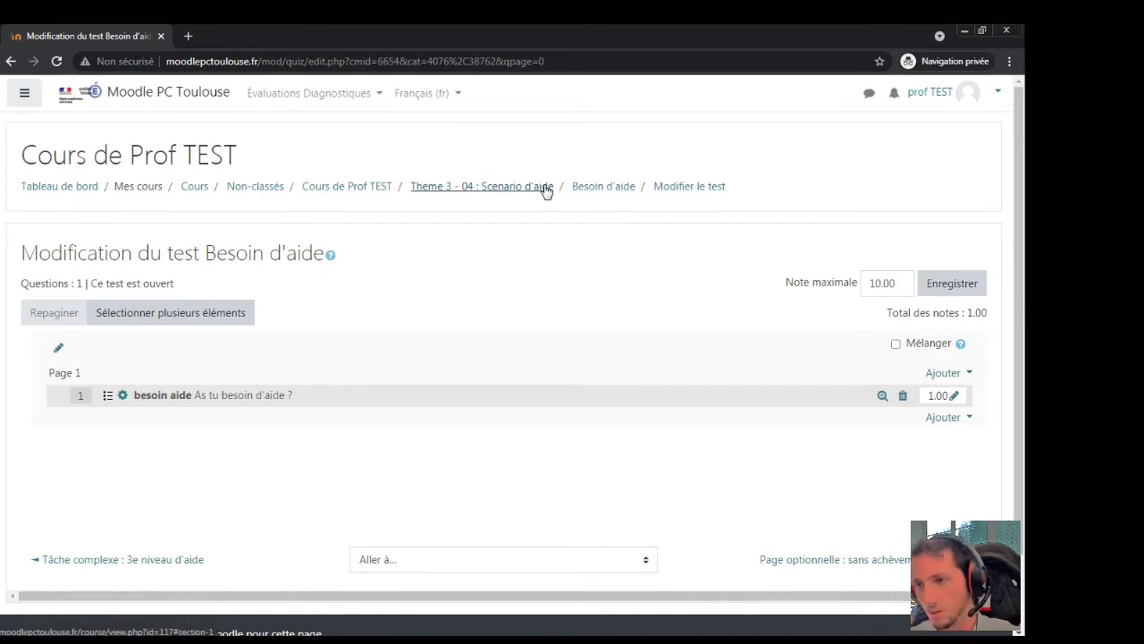
Preview the Besoin d'aide test and move it in the course section to just below Tâche complexe
left_click(588, 191)
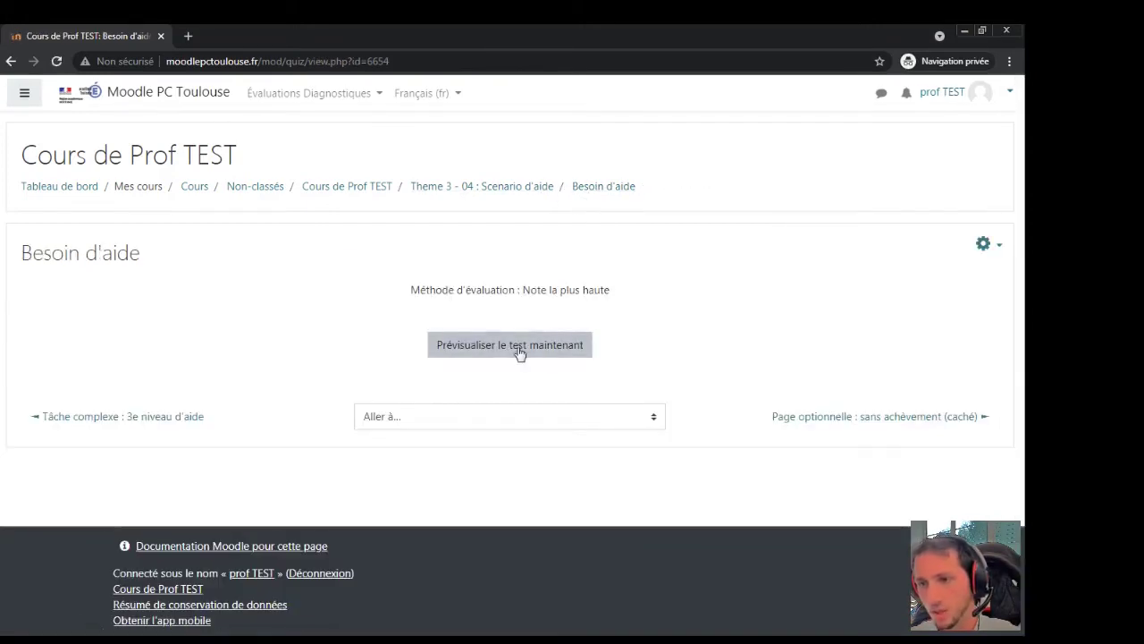
left_click(519, 348)
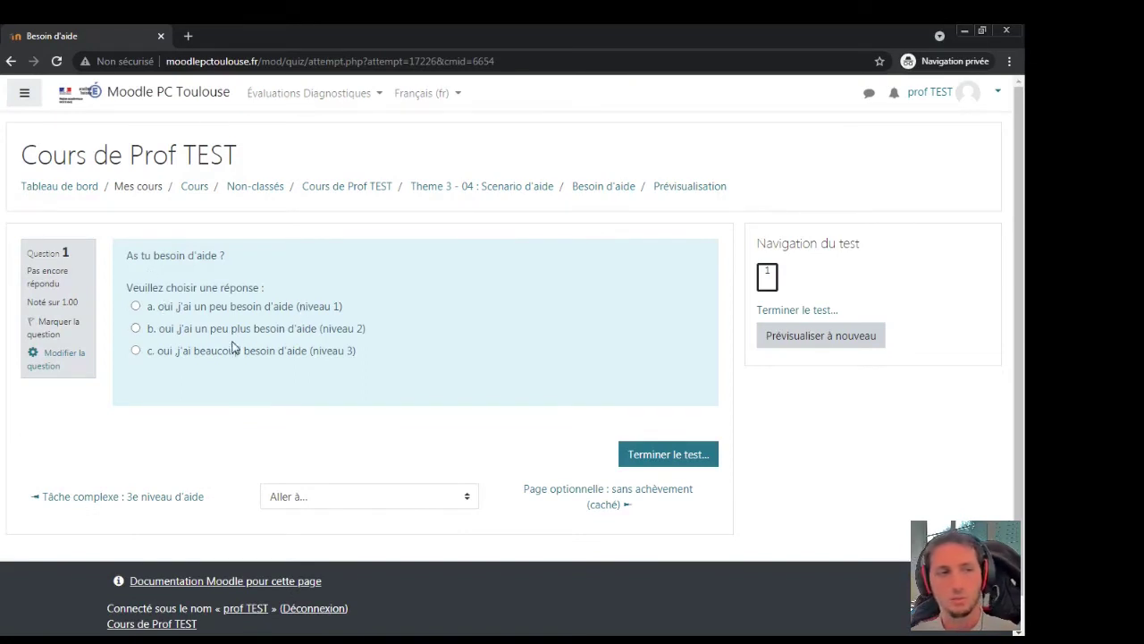
left_click(522, 190)
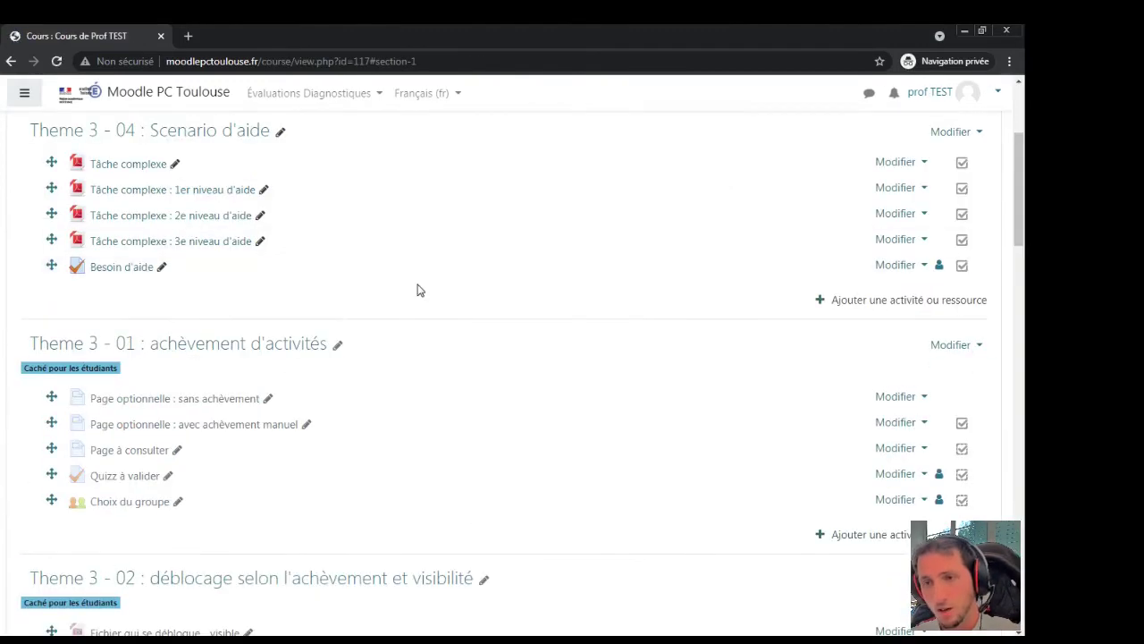
left_click_drag(53, 333, 48, 263)
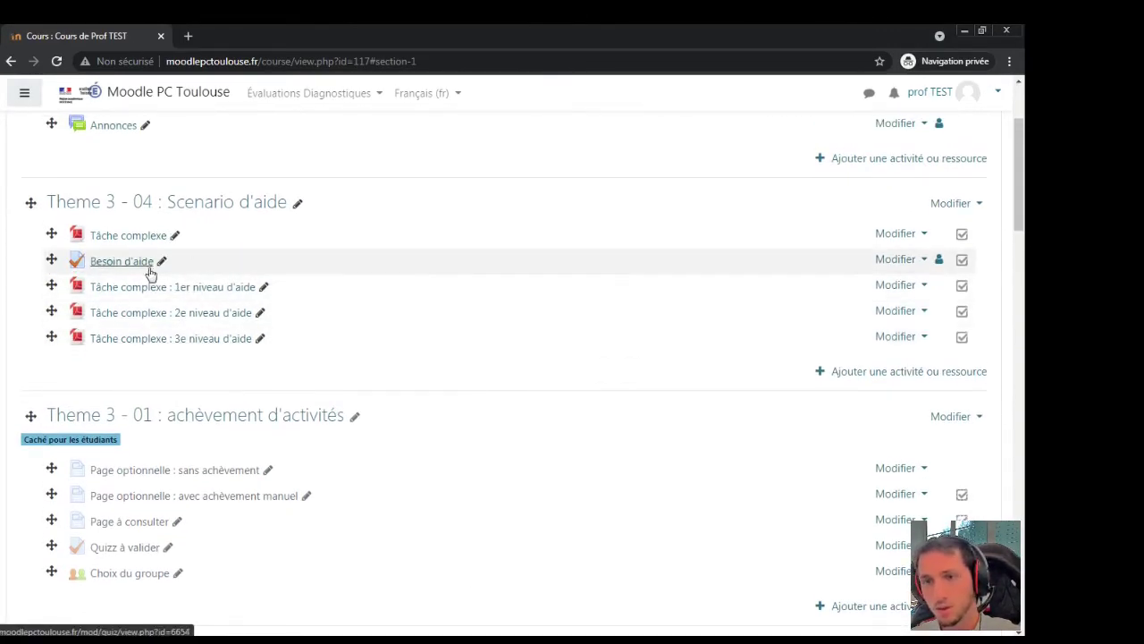
Open the settings of the file Tâche complexe : 1er niveau d'aide and add a Note access restriction
left_click(885, 287)
left_click(820, 310)
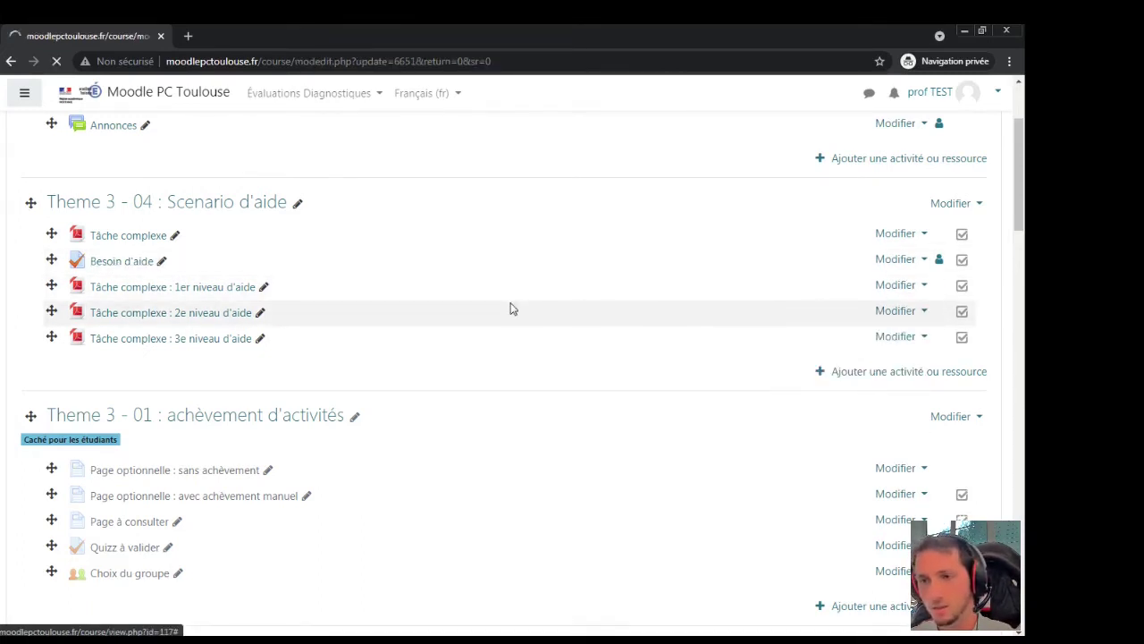
scroll(322, 317, "down", 5)
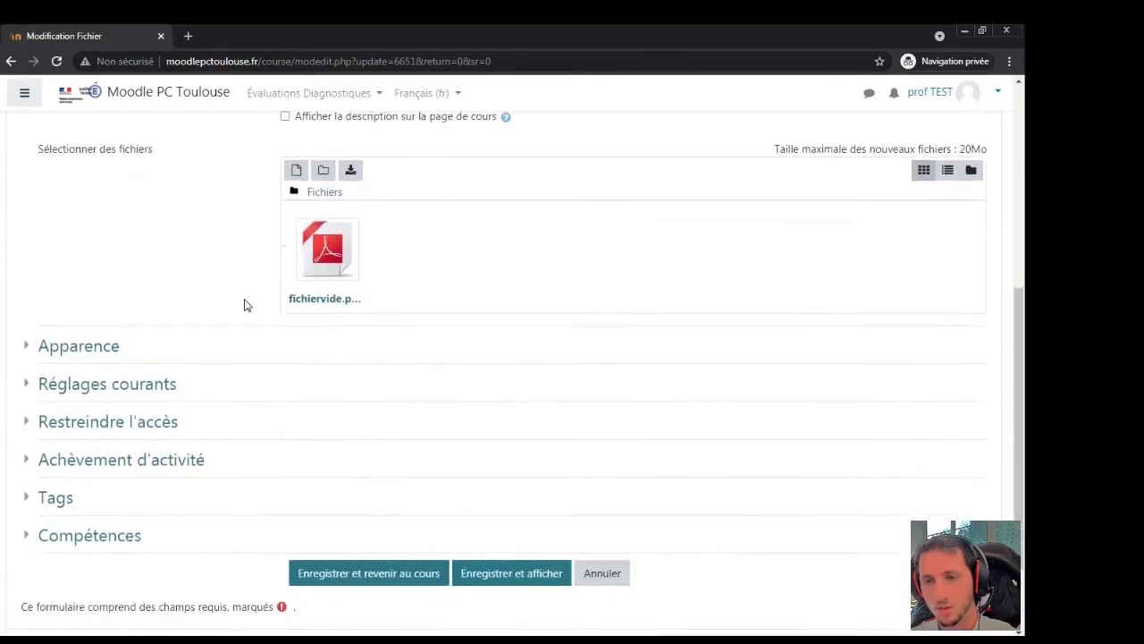
left_click(159, 308)
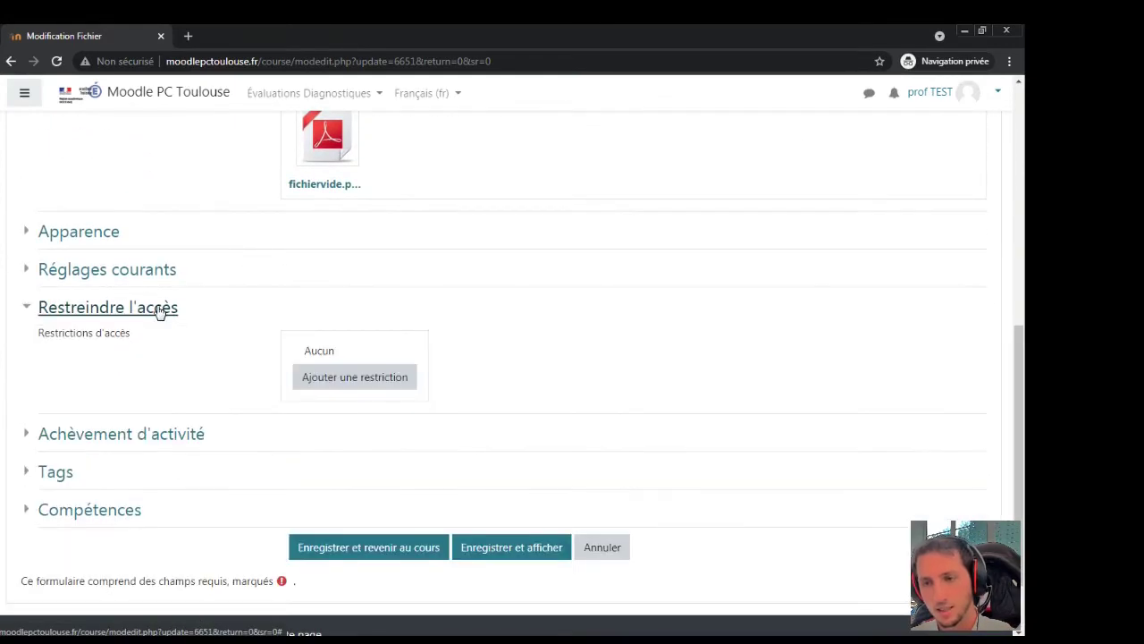
left_click(358, 377)
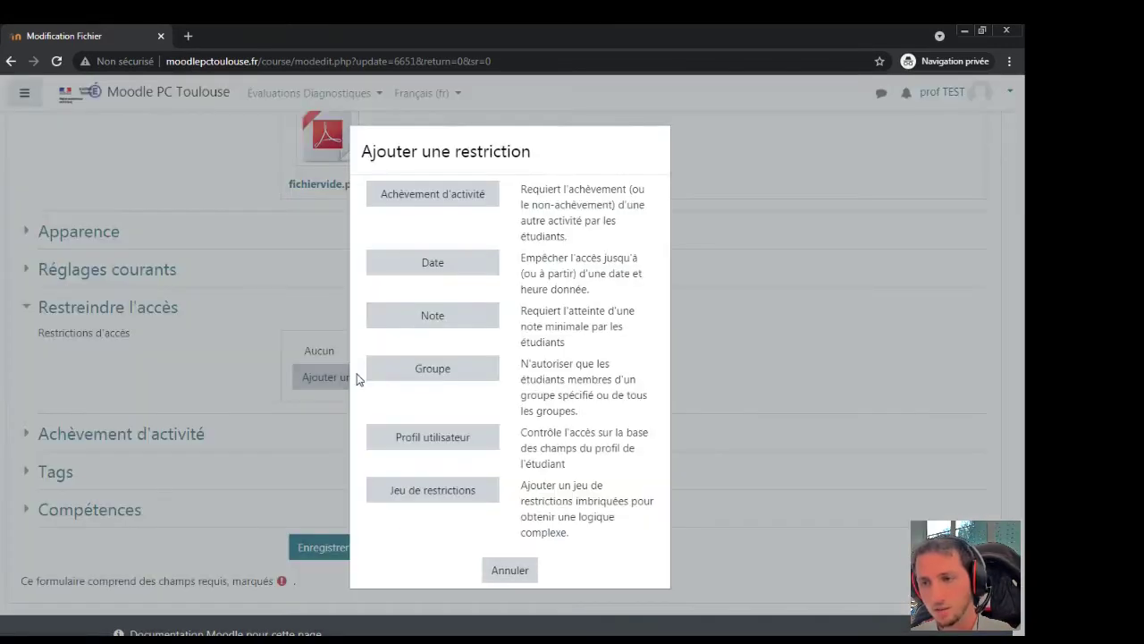
left_click(441, 322)
Require a Besoin d'aide grade below 30% for the 1er niveau d'aide file and save with display
scroll(442, 322, "down", 1)
left_click(474, 337)
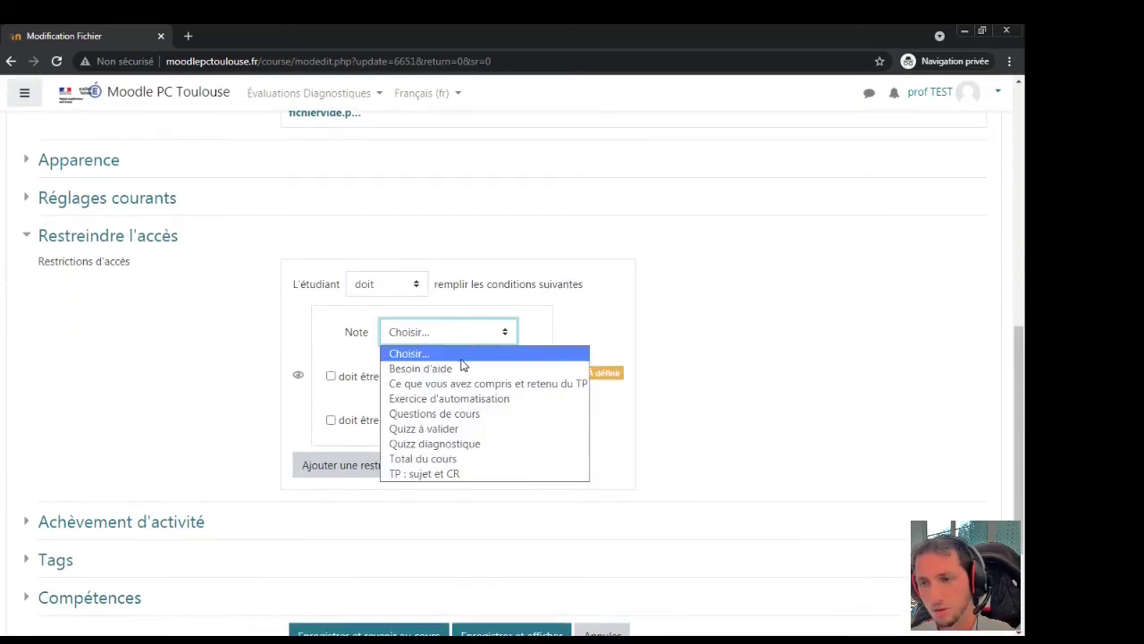
left_click(461, 368)
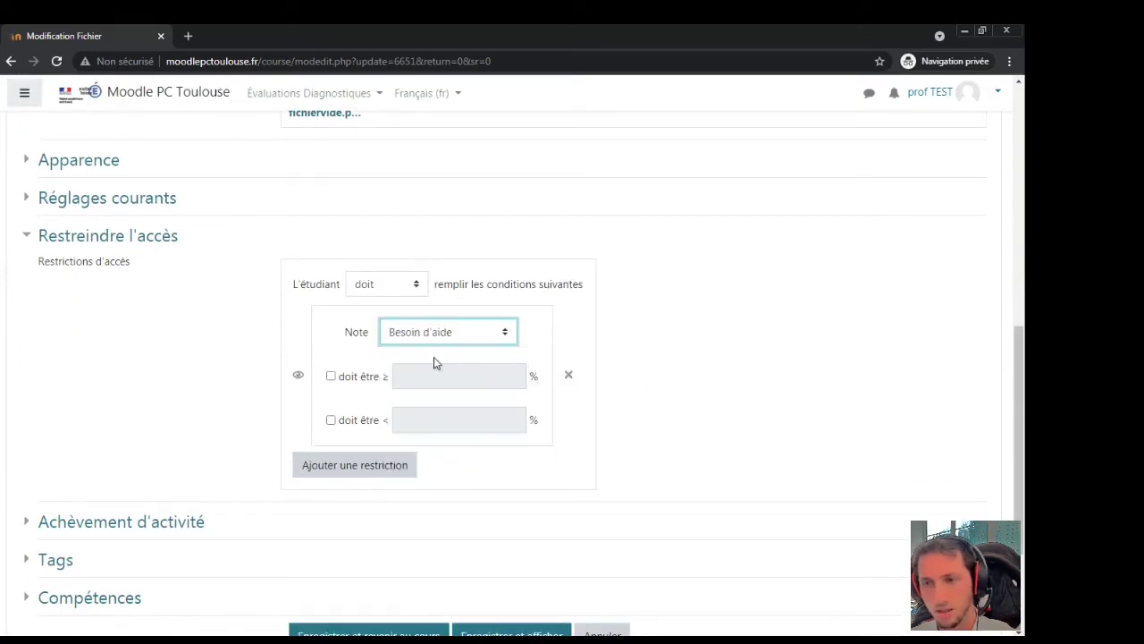
left_click(331, 420)
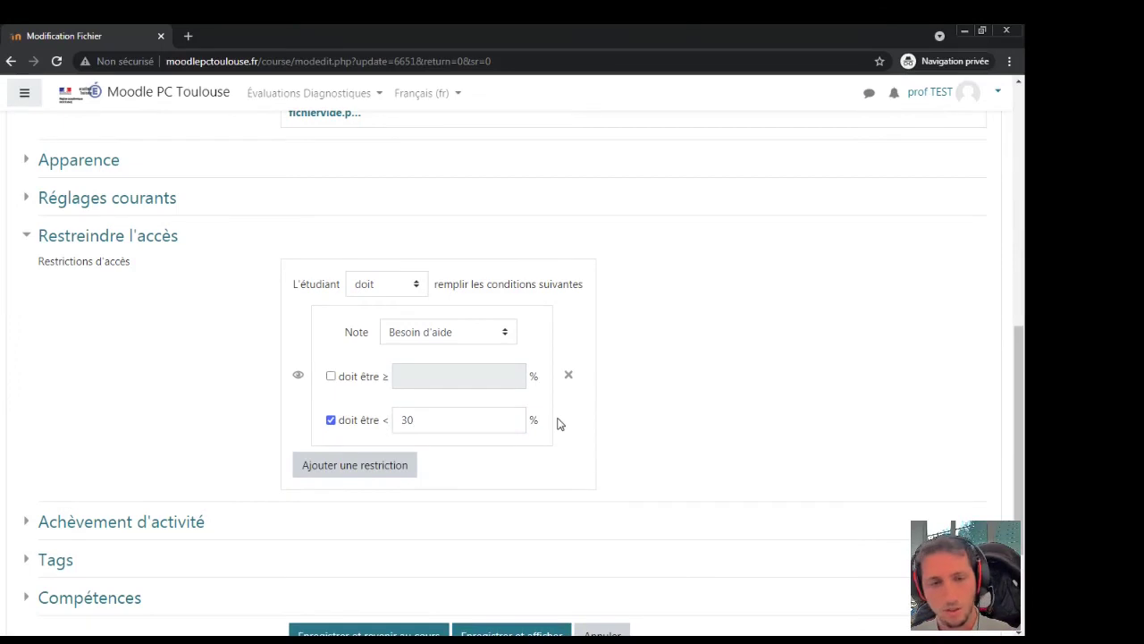
scroll(534, 445, "down", 2)
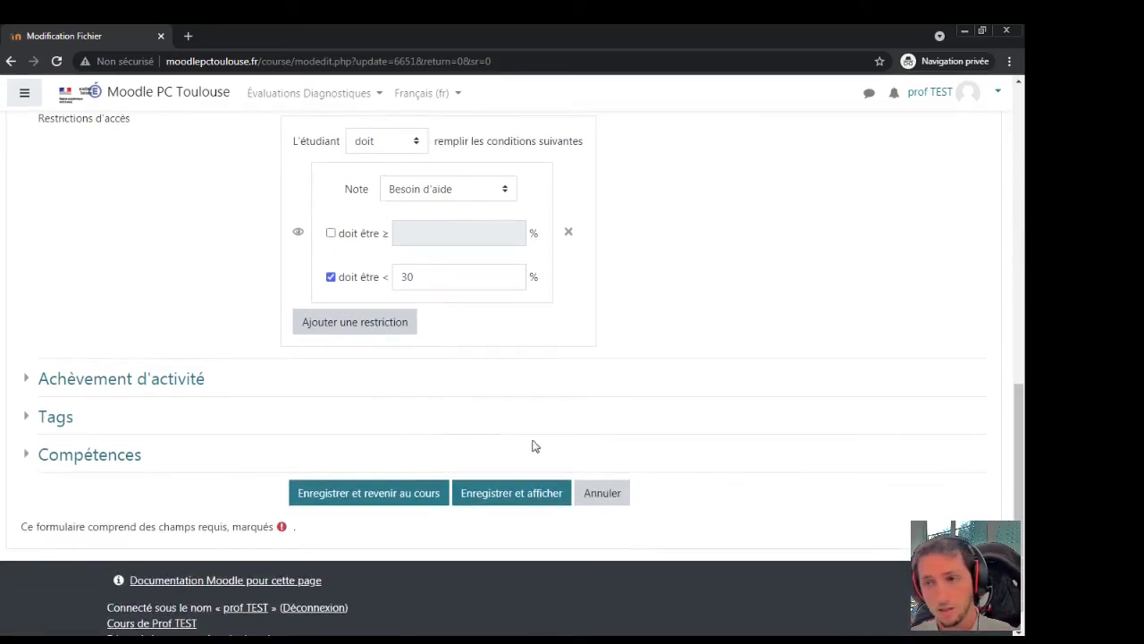
left_click(511, 493)
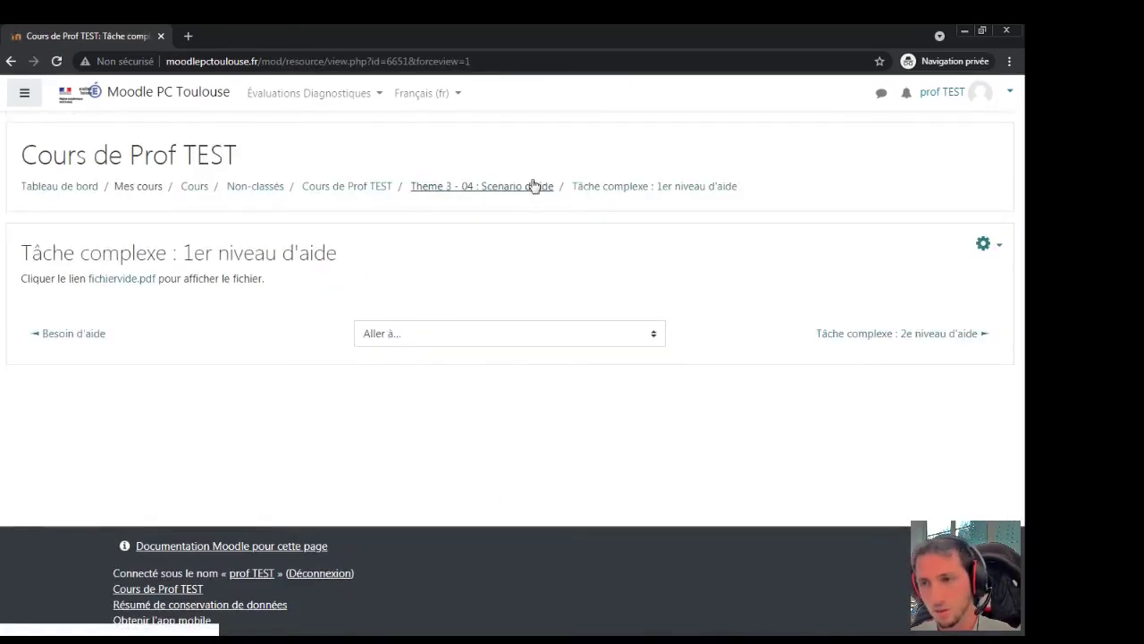
Return to the course section, edit the file Tâche complexe : 2e niveau d'aide and add a Note access restriction
left_click(534, 186)
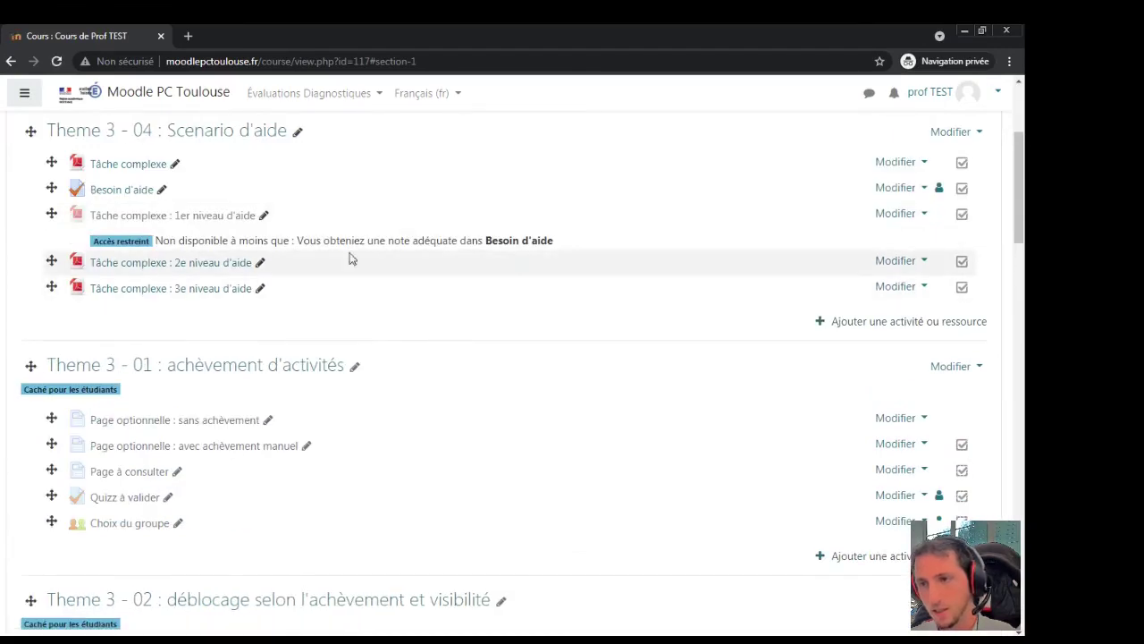
left_click(896, 260)
left_click(845, 286)
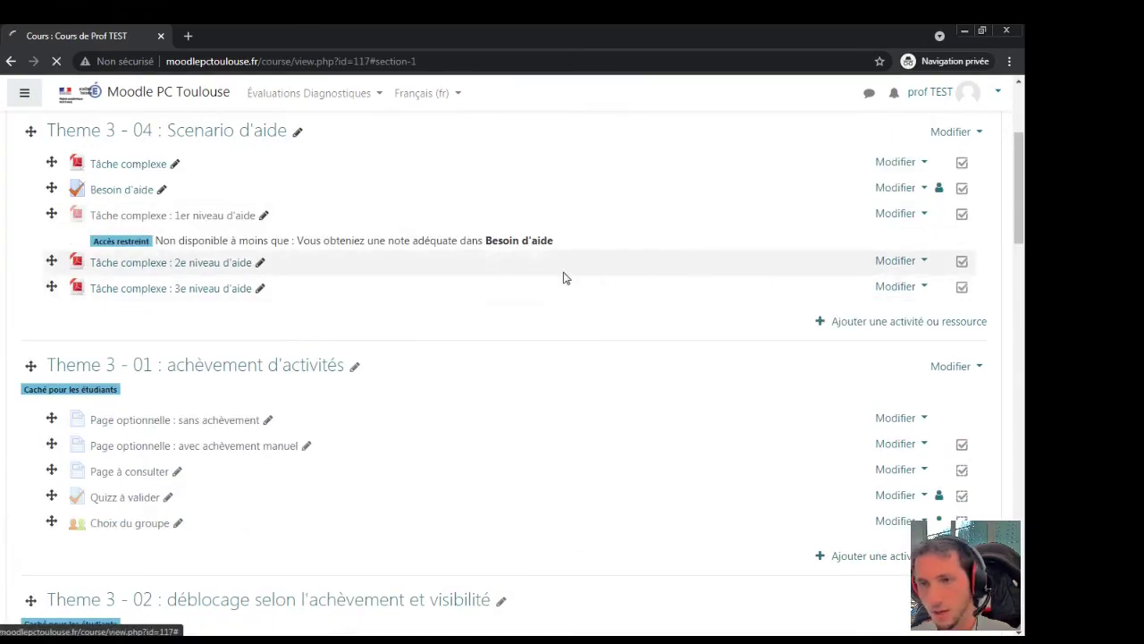
scroll(266, 368, "down", 4)
left_click(152, 370)
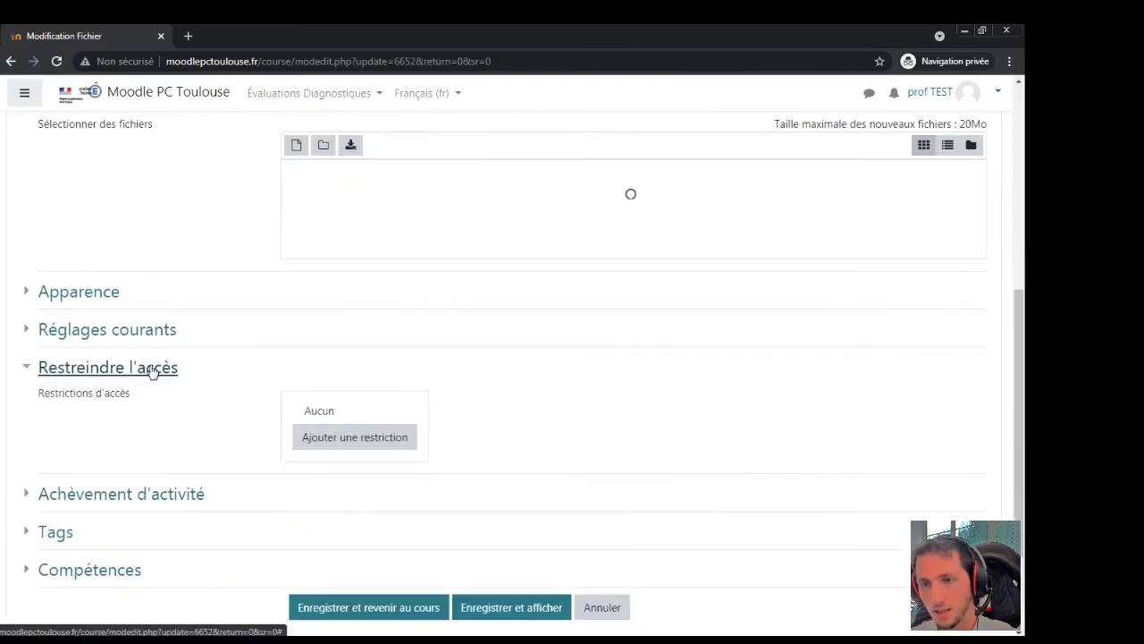
left_click(372, 441)
left_click(435, 315)
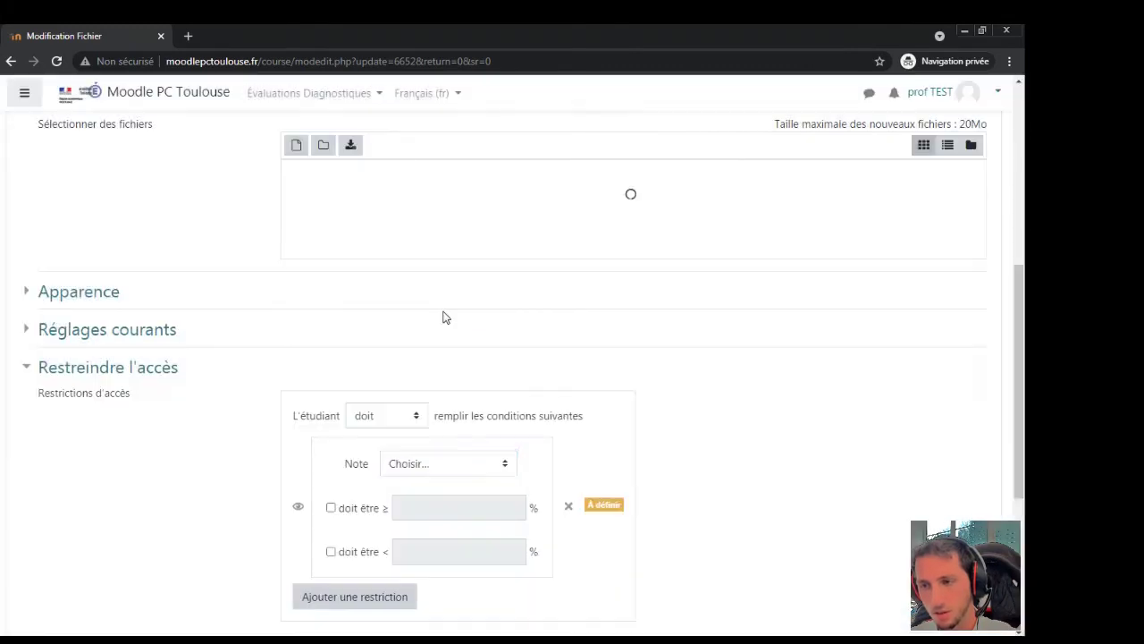
Require a Besoin d'aide grade of at least 30% and below 75% for the 2e niveau d'aide file and save with display
left_click(454, 418)
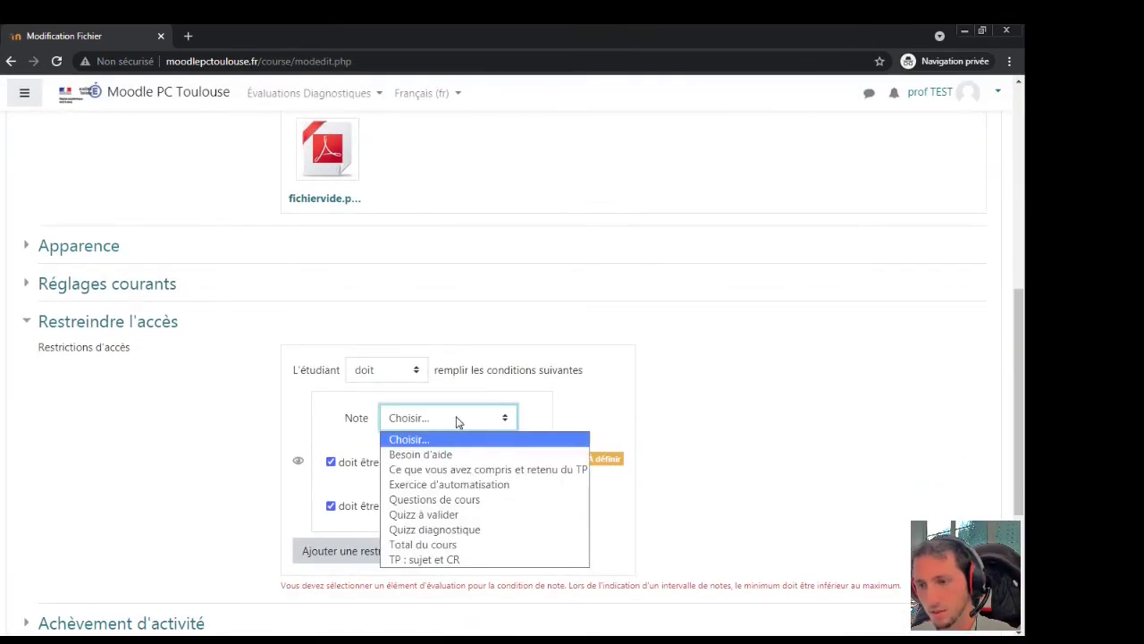
left_click(420, 455)
left_click(340, 463)
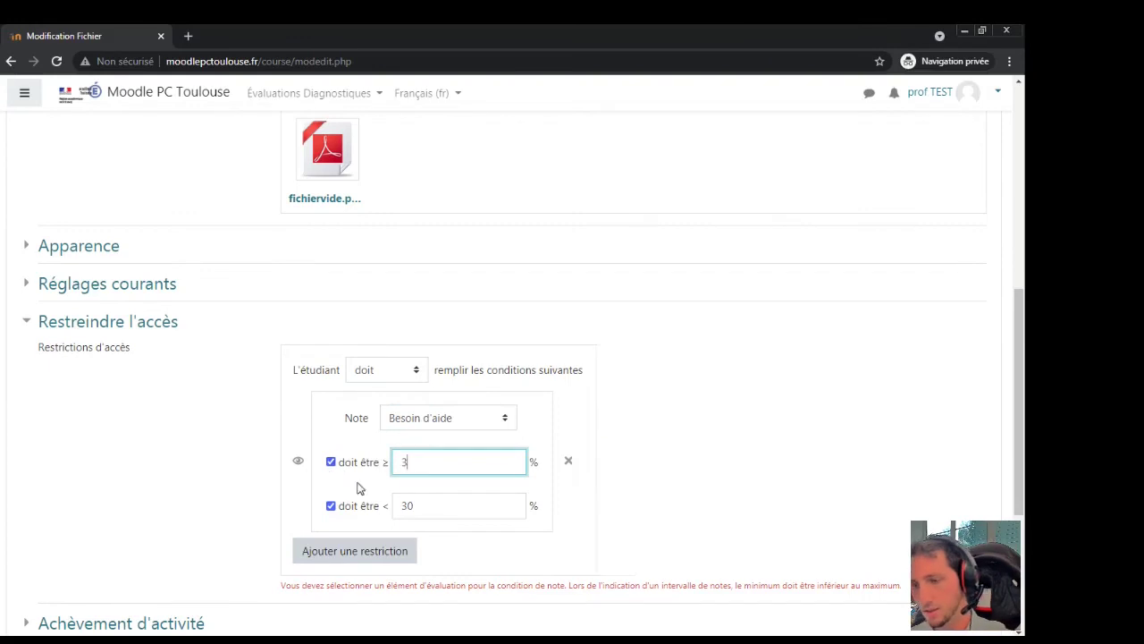
left_click(383, 506)
type("75")
left_click(387, 466)
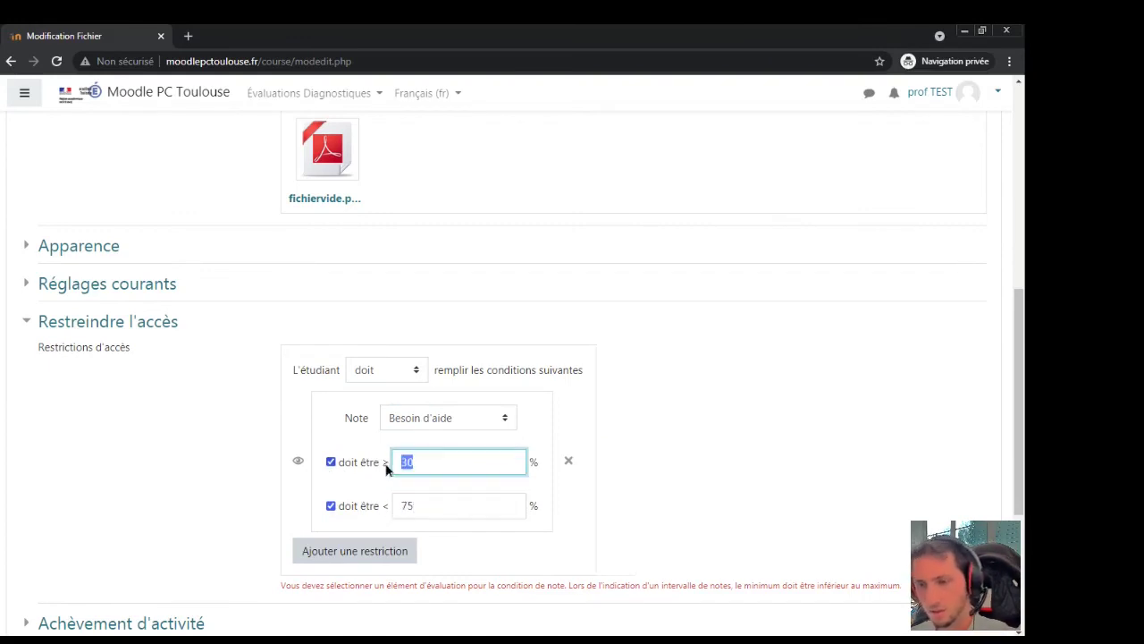
double_click(438, 503)
left_click(671, 485)
scroll(643, 495, "down", 3)
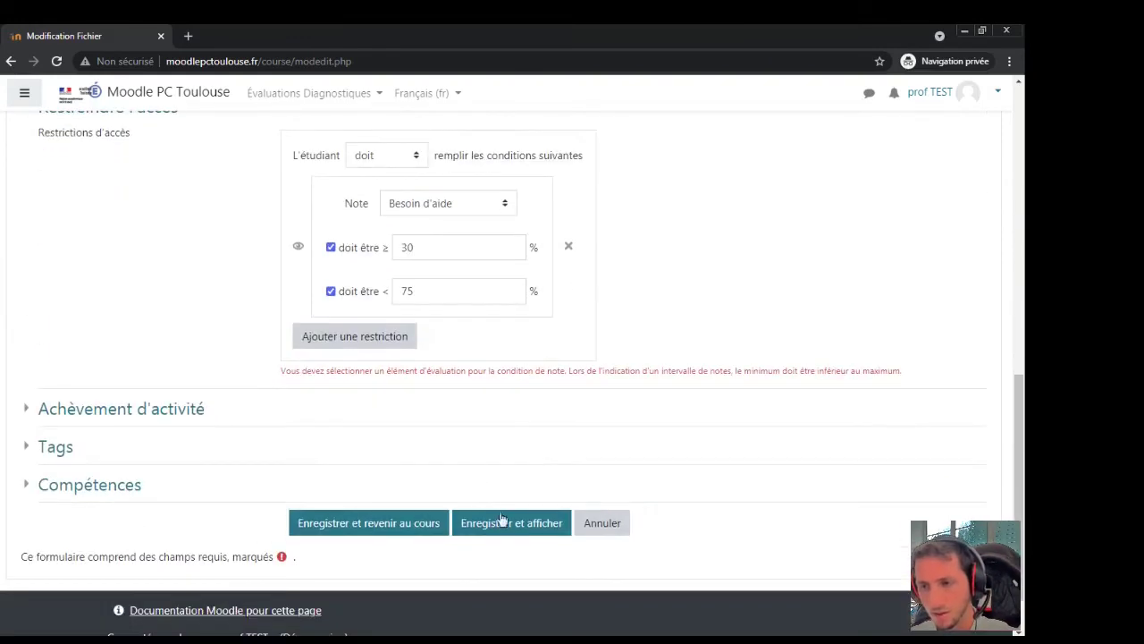
left_click(523, 528)
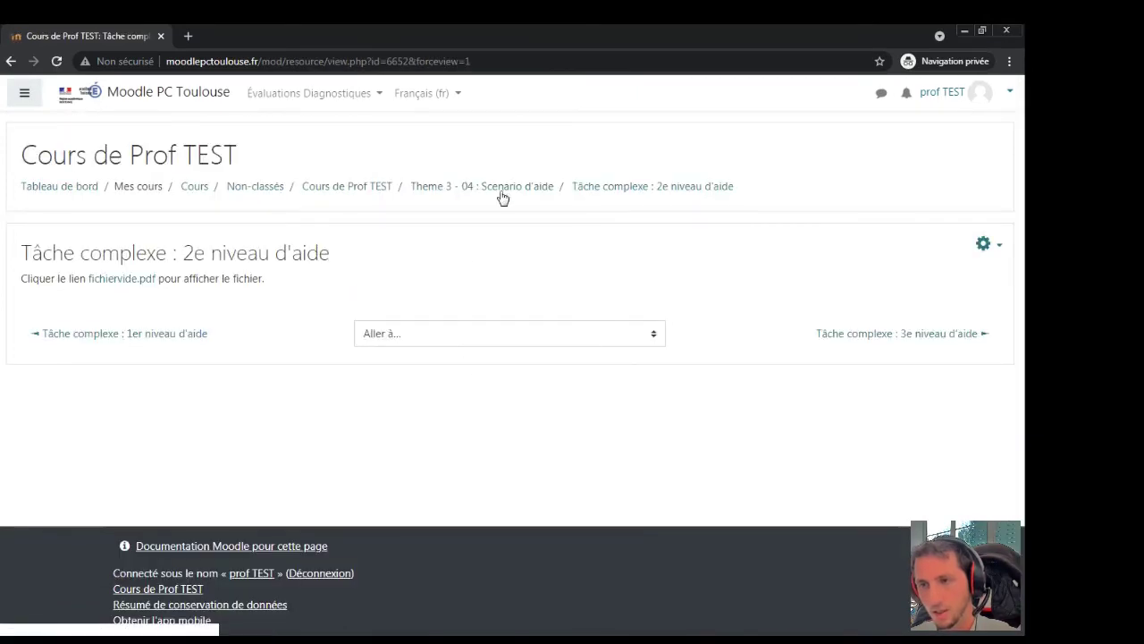
Restrict the file Tâche complexe : 3e niveau d'aide to a Besoin d'aide grade of at least 75% and save with display
left_click(505, 186)
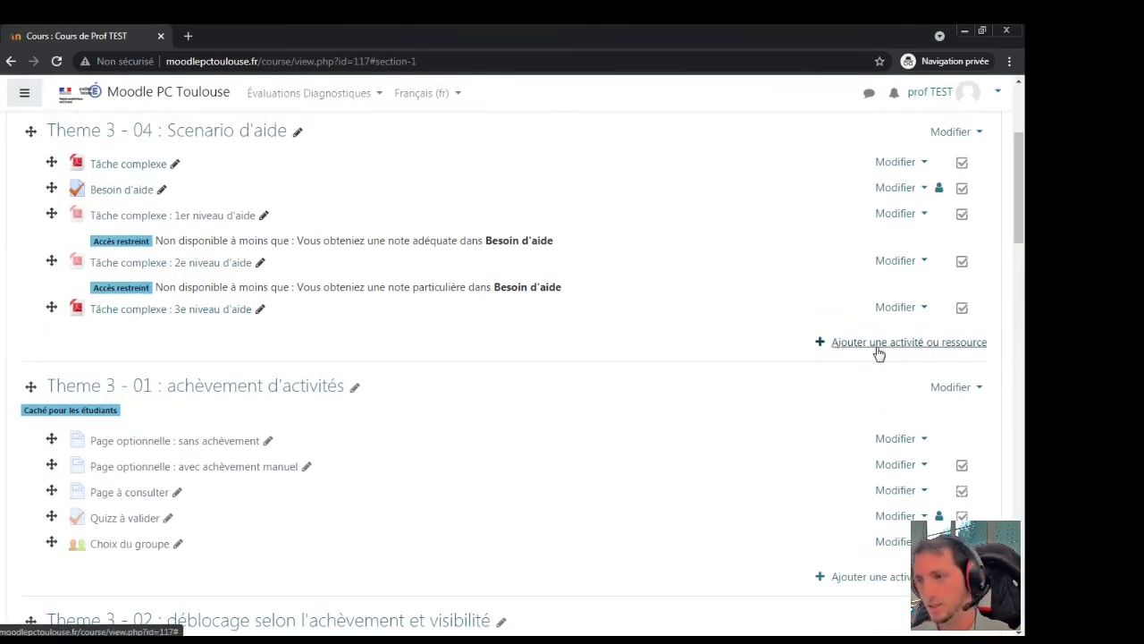
left_click(901, 307)
left_click(831, 330)
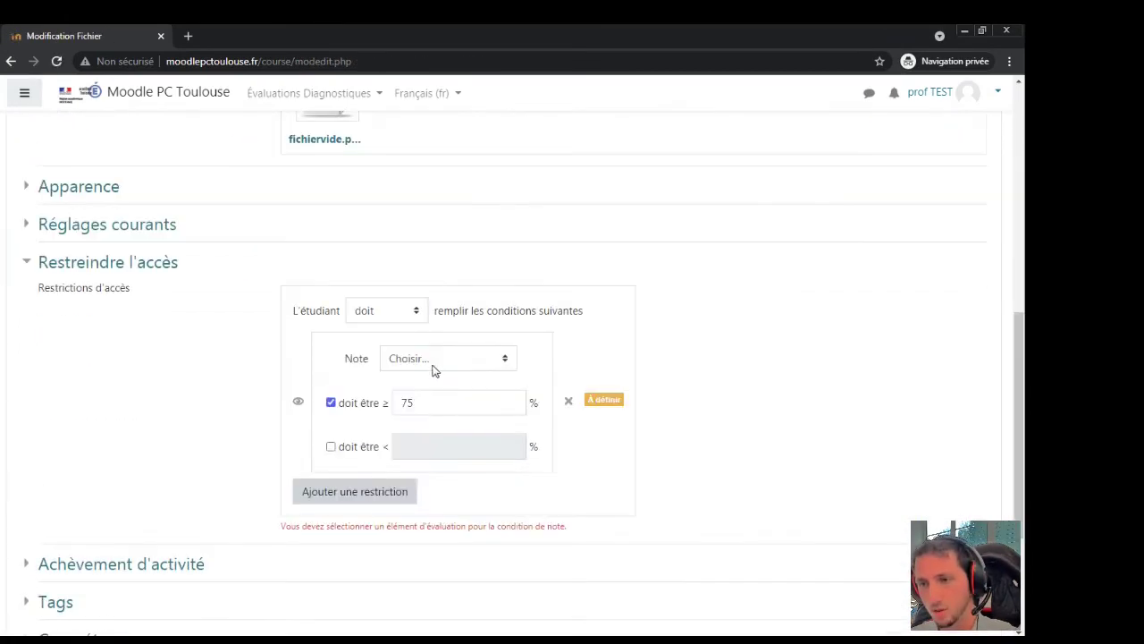
left_click(444, 357)
left_click(439, 394)
left_click_drag(422, 398, 349, 405)
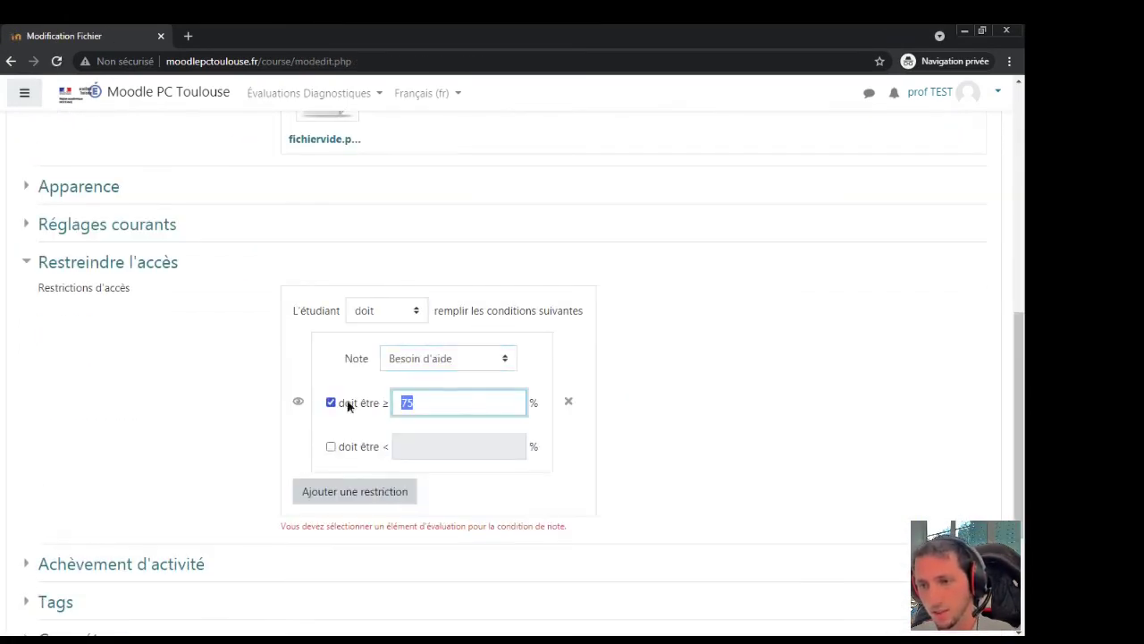
double_click(442, 403)
scroll(420, 402, "down", 3)
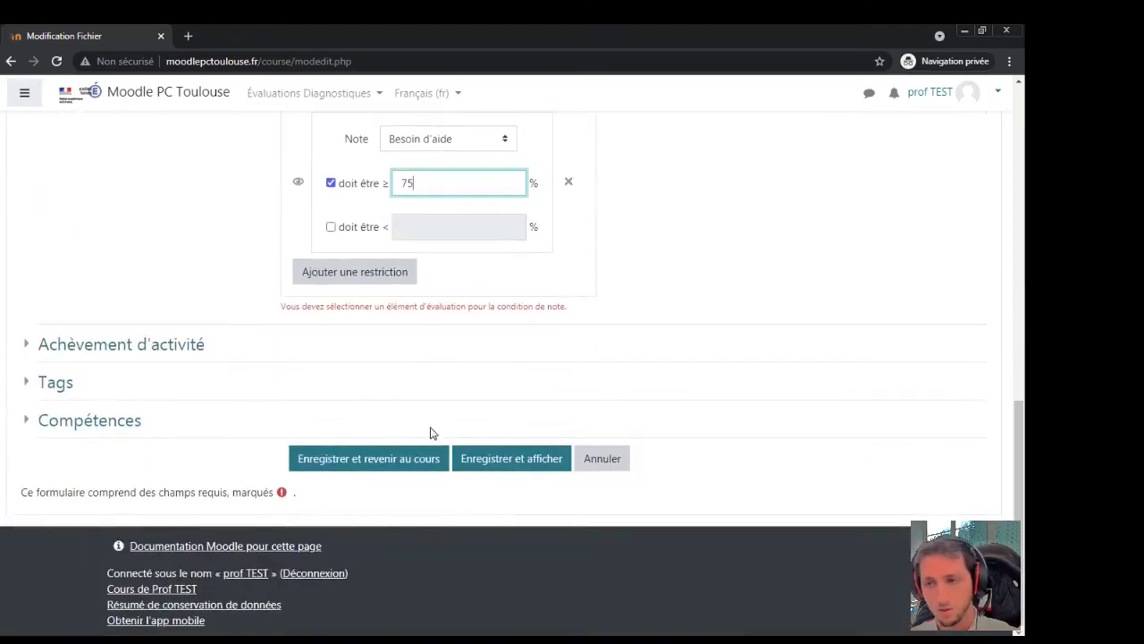
left_click(517, 459)
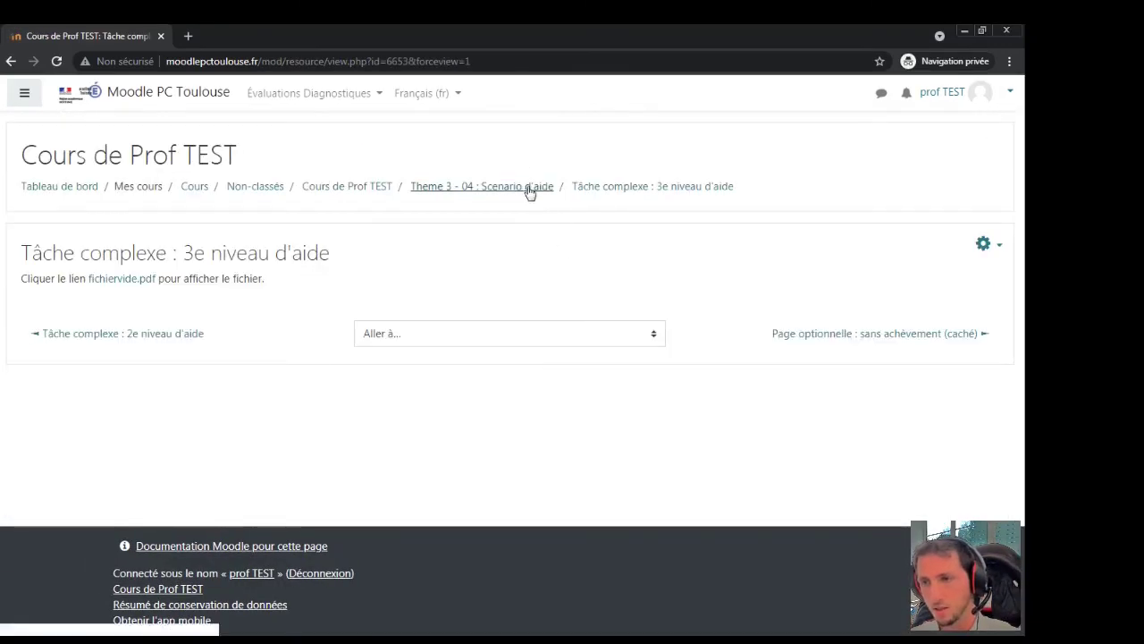
Return to the course section, switch to the student's browser session and reload the course to examine the Scenario d'aide section
left_click(529, 188)
key("alt+Tab")
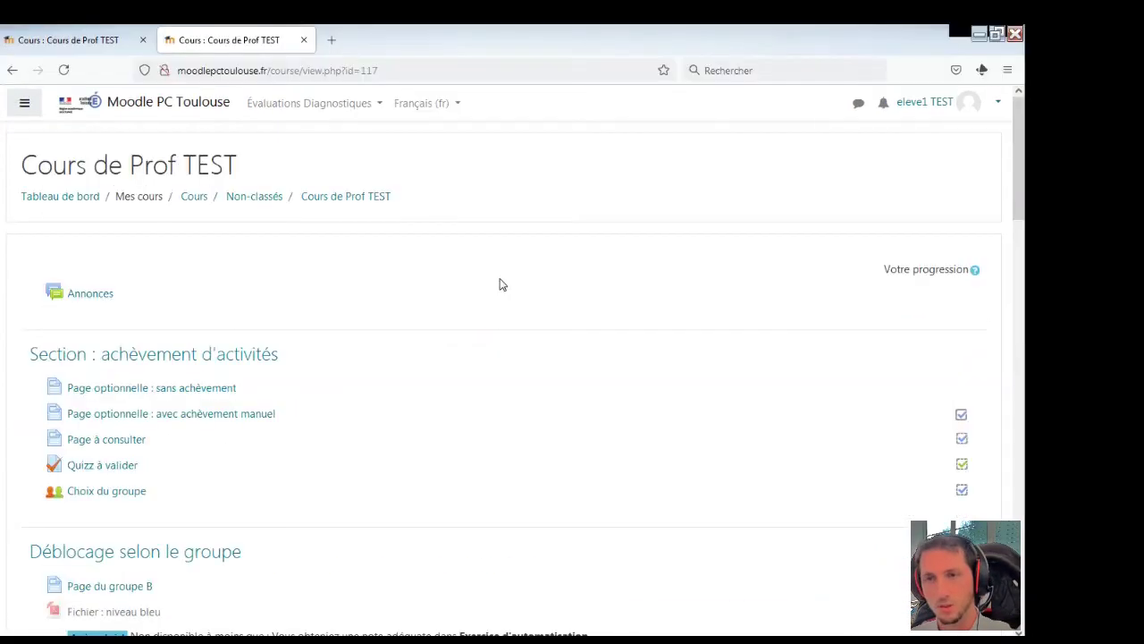
key("F5")
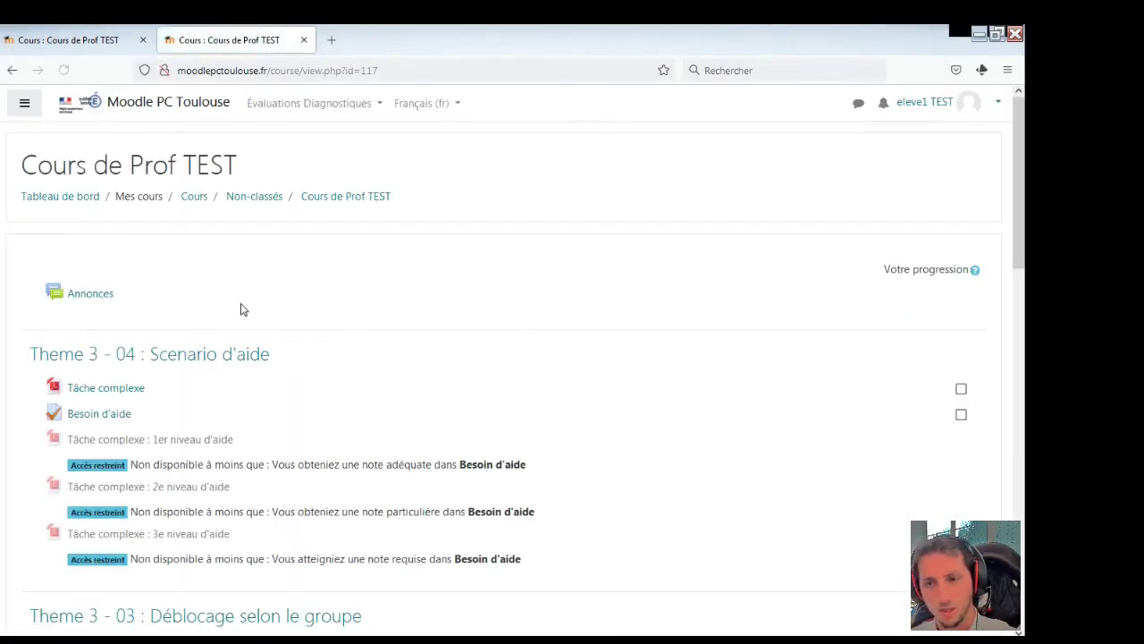
scroll(252, 308, "down", 3)
scroll(232, 320, "up", 2)
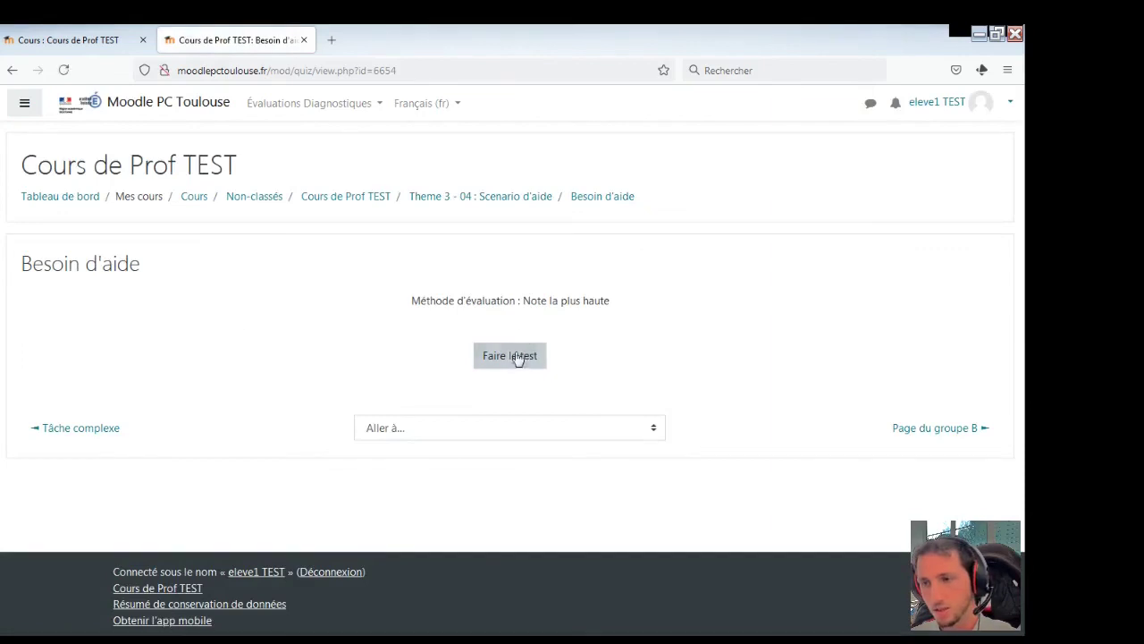
Take the Besoin d'aide test as the student with answer a (niveau 1), submit it and return to the Scenario d'aide section
left_click(515, 357)
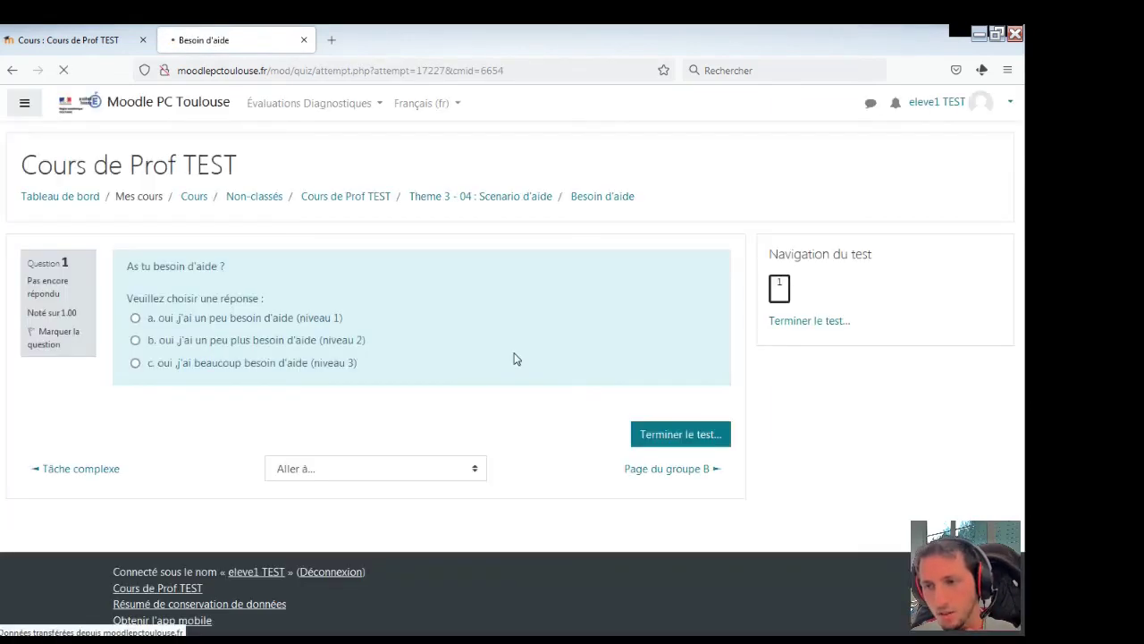
left_click(135, 318)
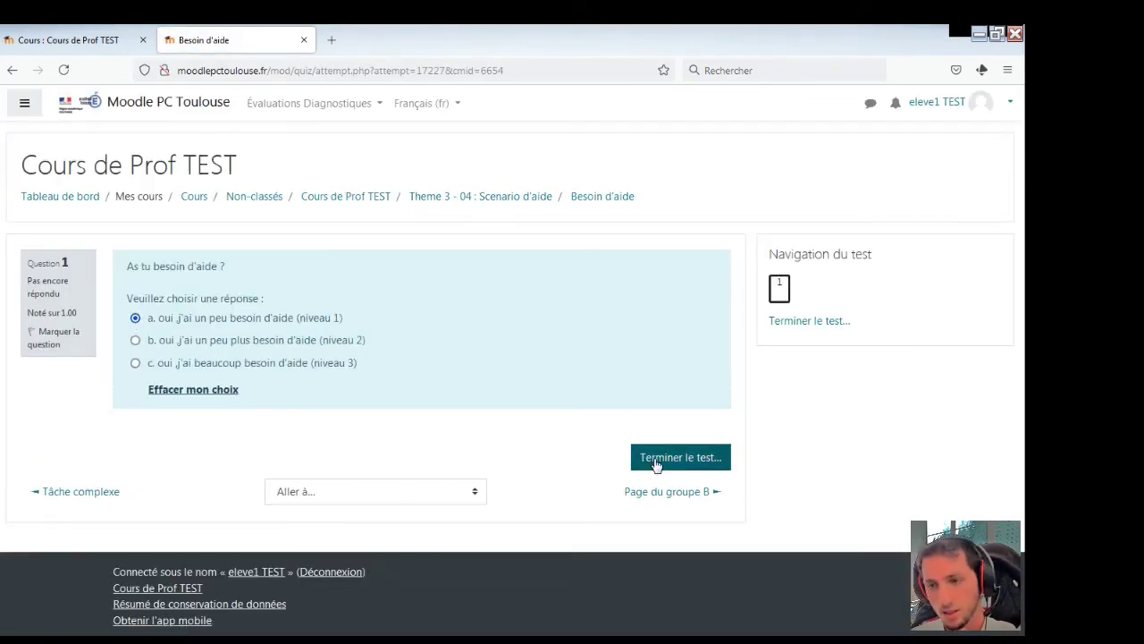
left_click(654, 460)
left_click(366, 449)
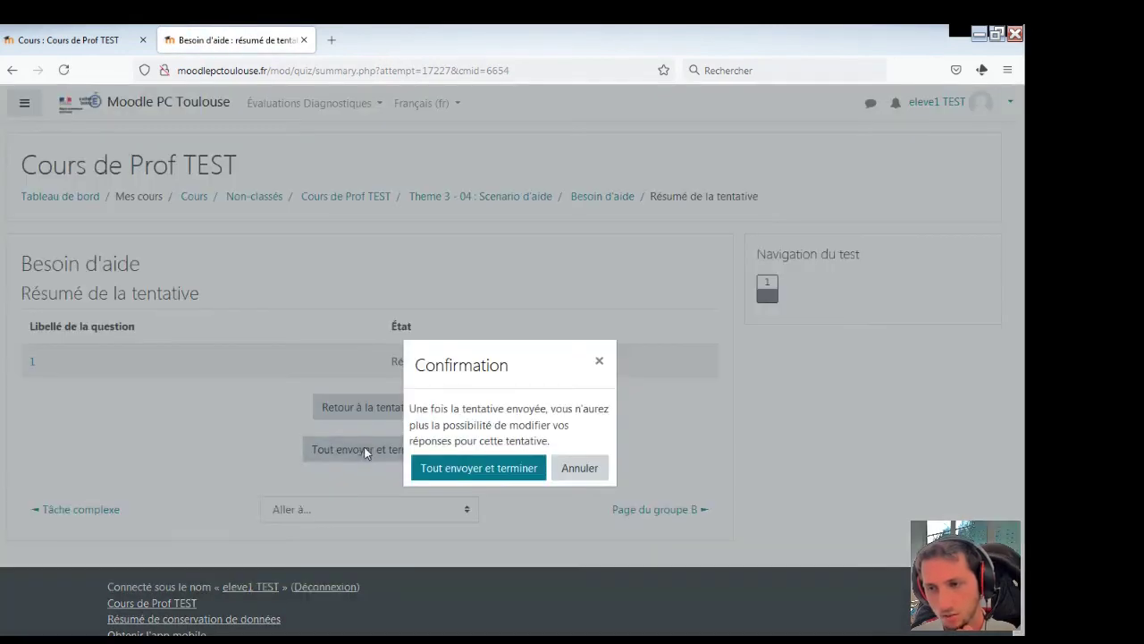
left_click(493, 468)
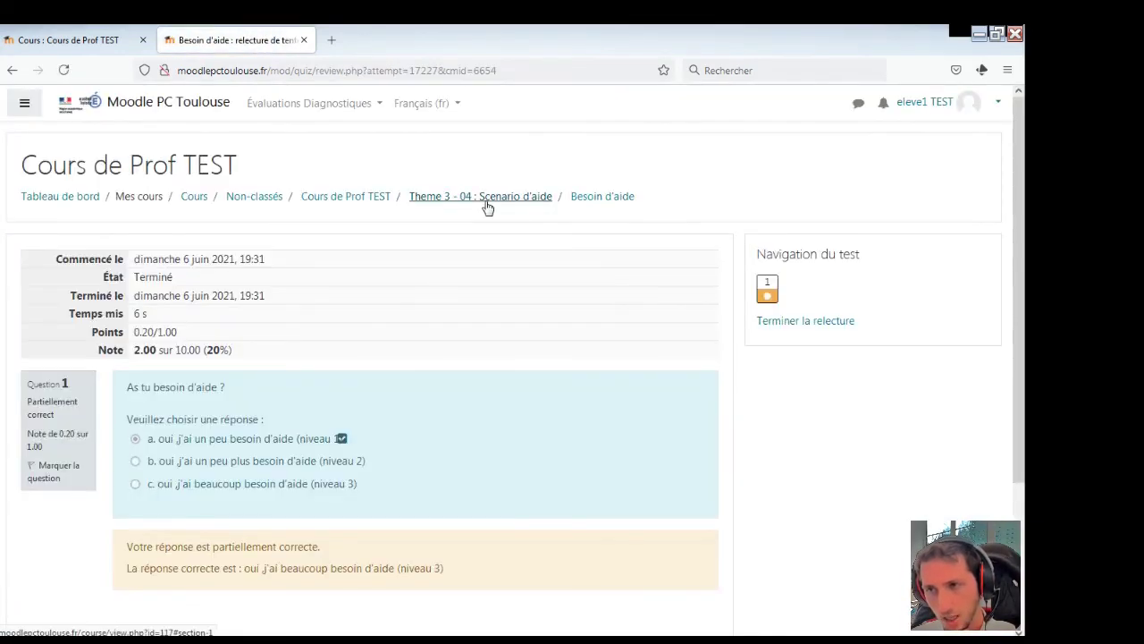
left_click(487, 199)
scroll(465, 322, "up", 2)
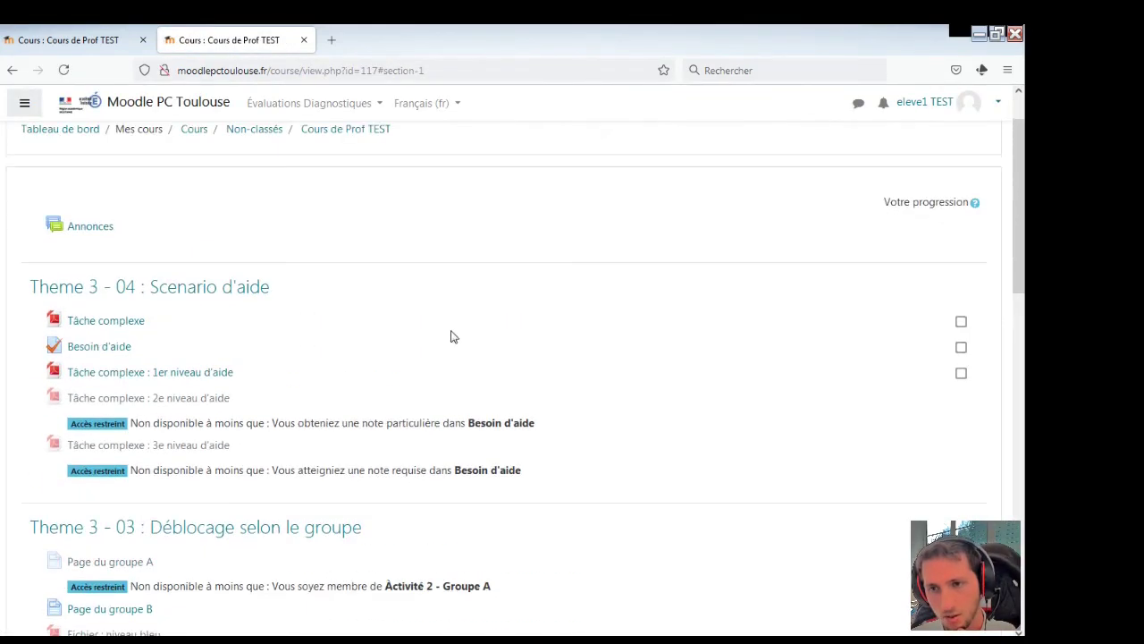
Retake the Besoin d'aide test with answer c (niveau 3), submit the attempt and return to the Scenario d'aide section
left_click(107, 356)
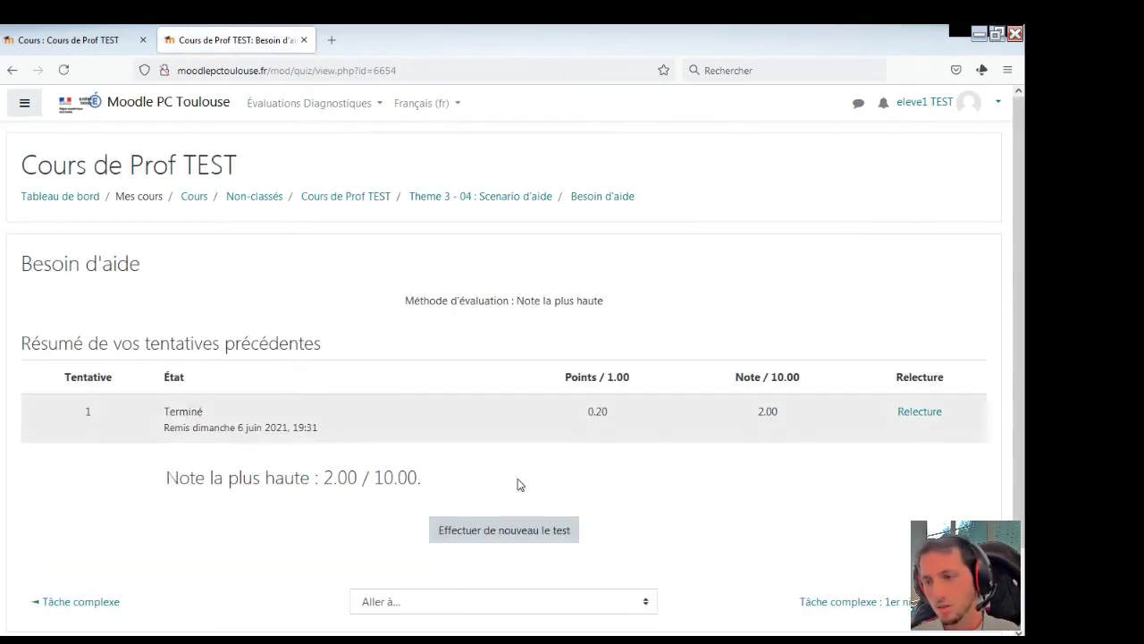
left_click(514, 533)
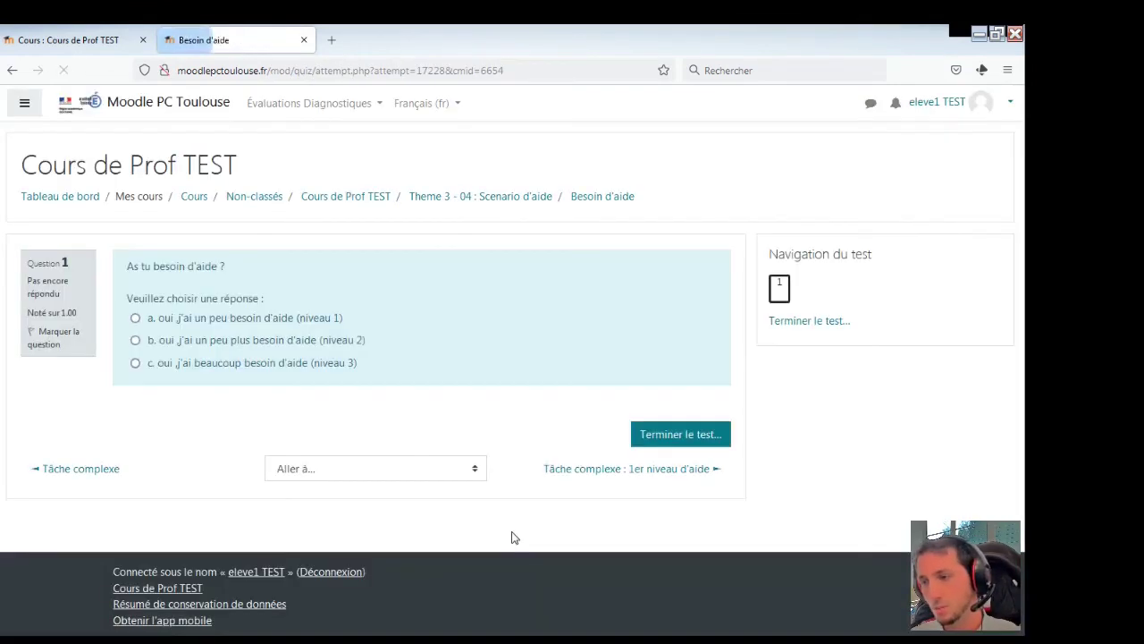
left_click(135, 363)
left_click(679, 455)
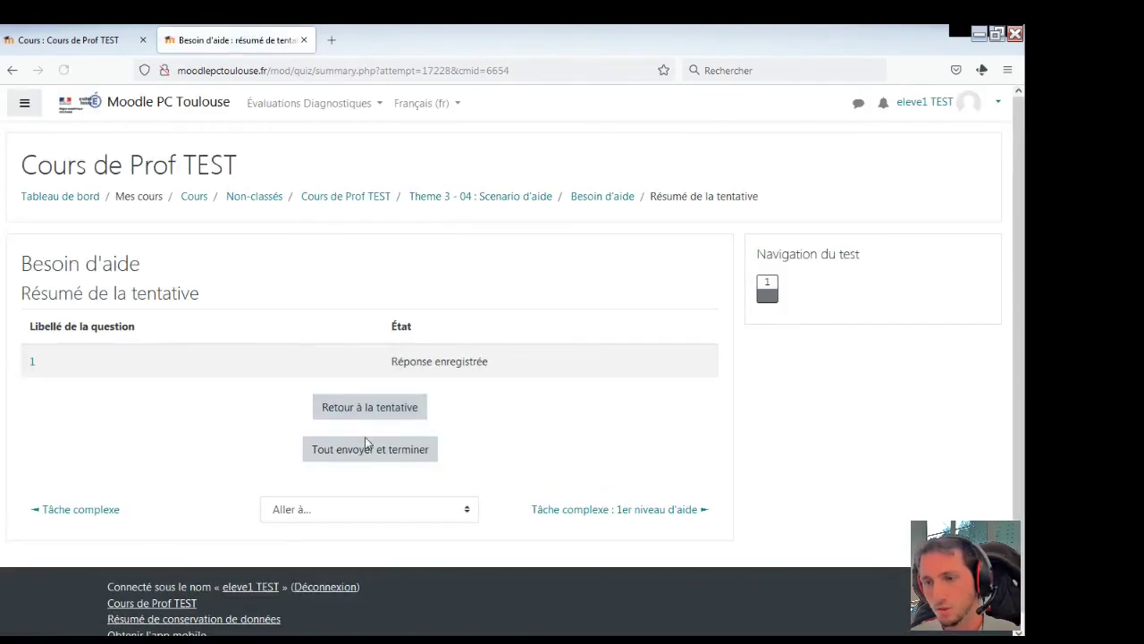
left_click(366, 447)
left_click(467, 463)
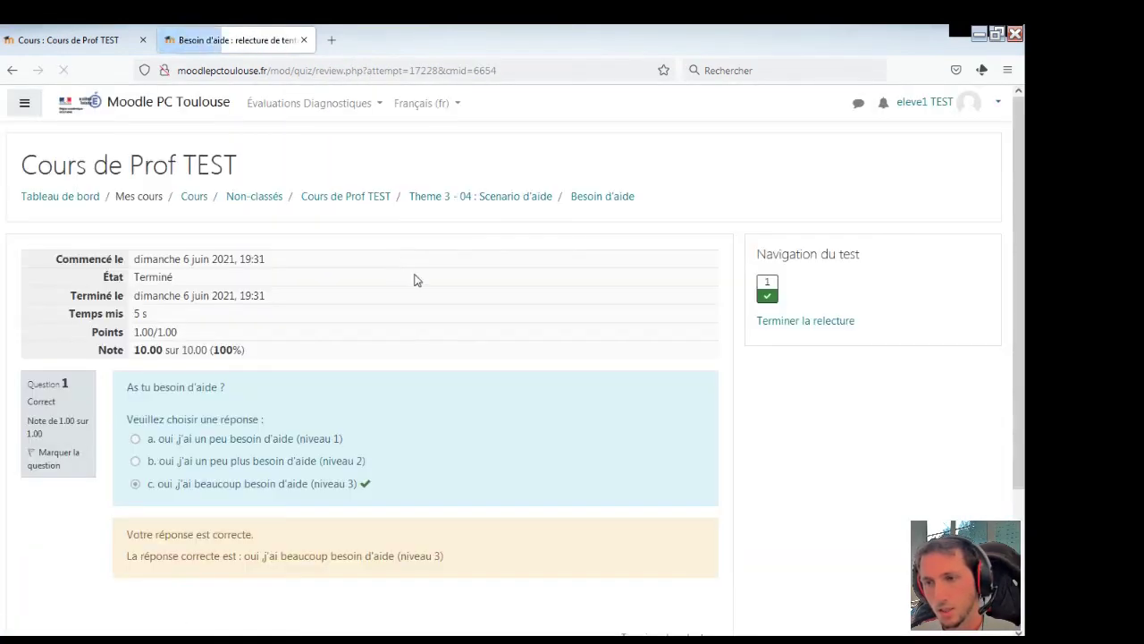
left_click(492, 198)
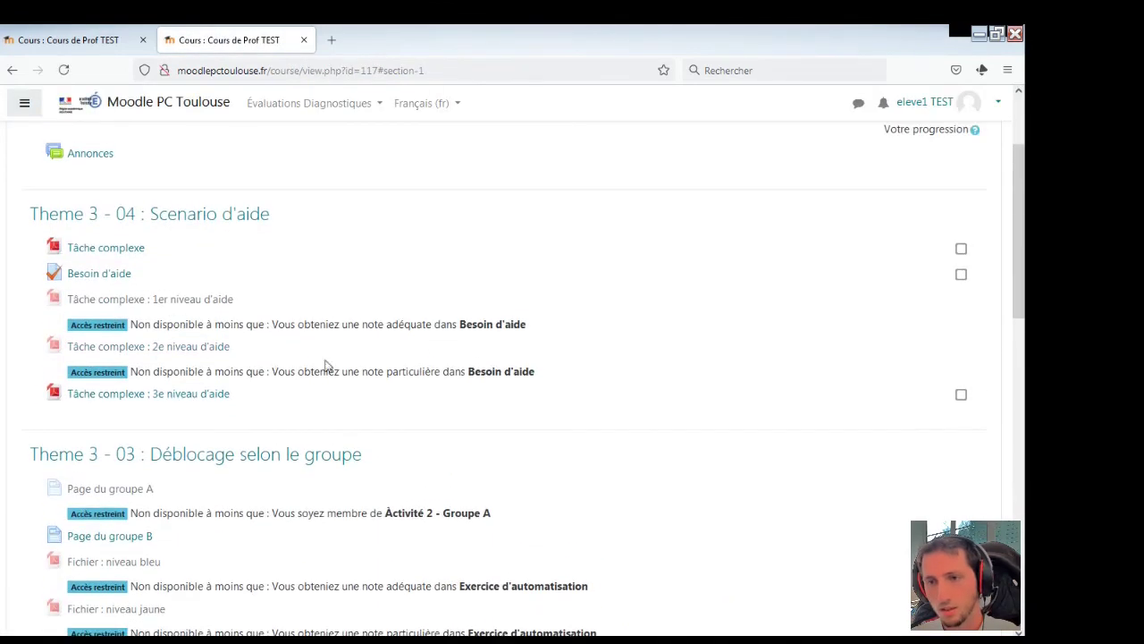